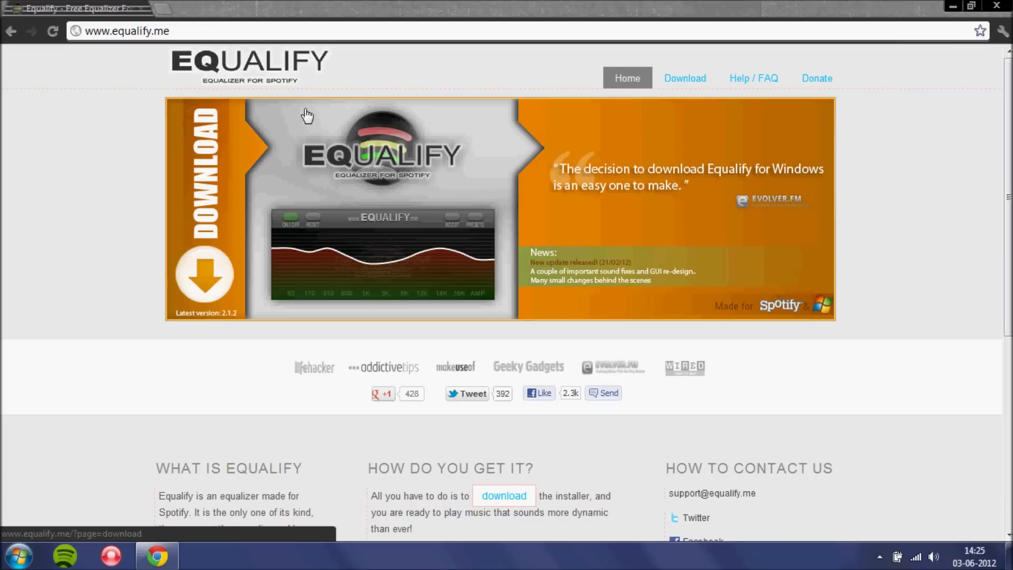
Minimize Chrome, which shows the Equalify home page, to reveal the desktop.
left_click(952, 5)
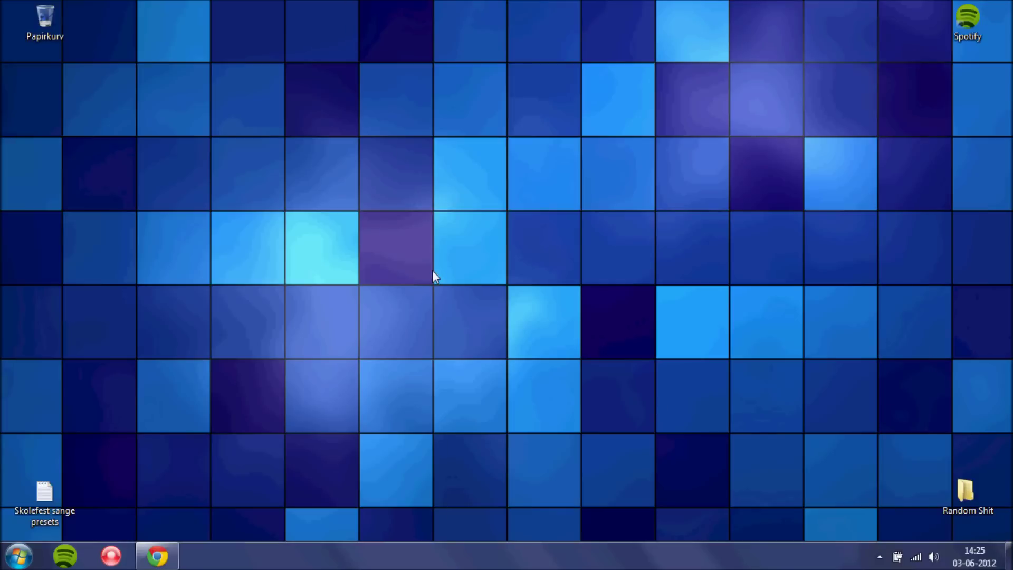
Advance the desktop background twice with Next desktop background.
left_click(198, 19)
right_click(588, 279)
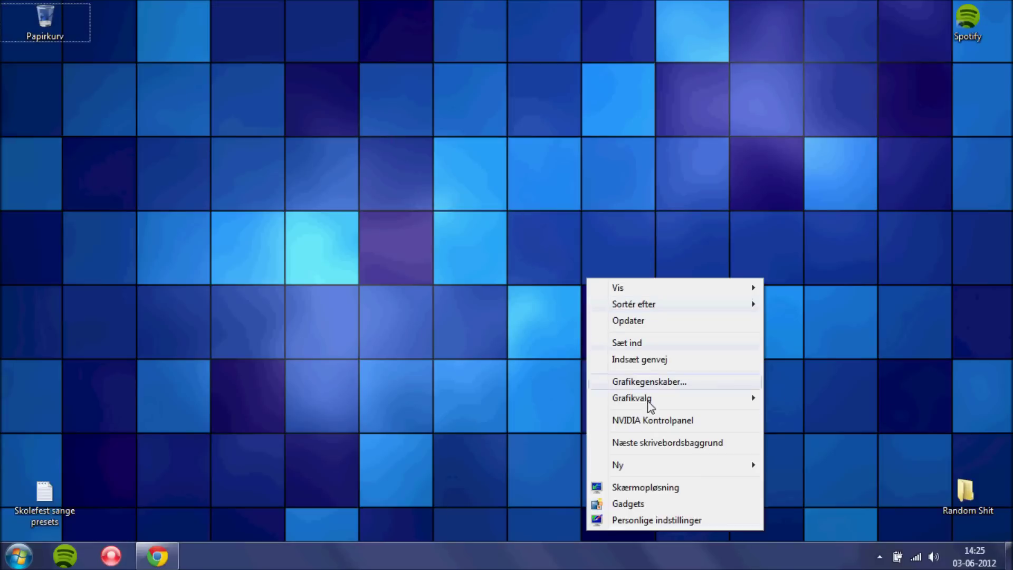
left_click(633, 407)
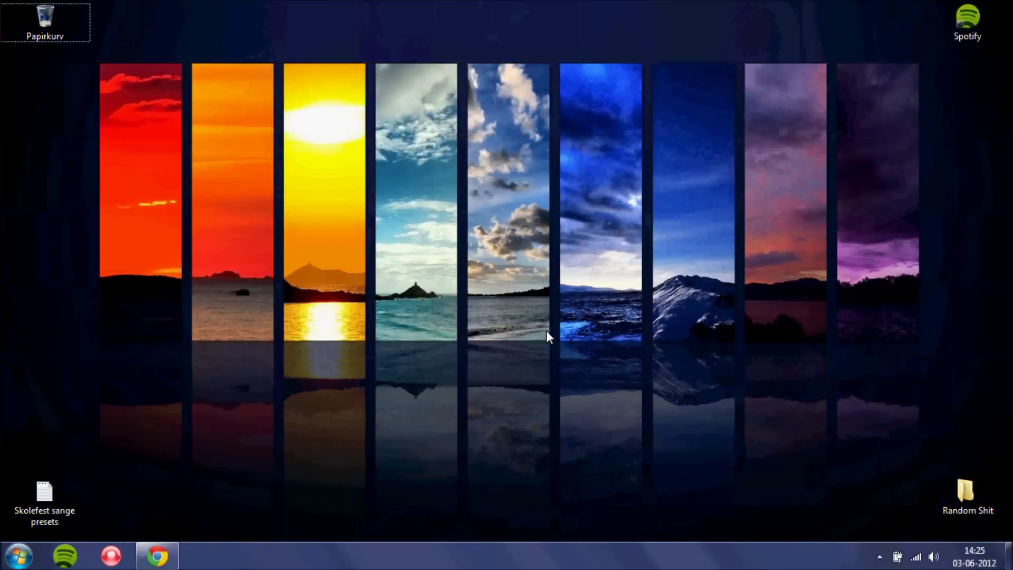
right_click(546, 333)
left_click(628, 244)
left_click_drag(227, 37, 815, 401)
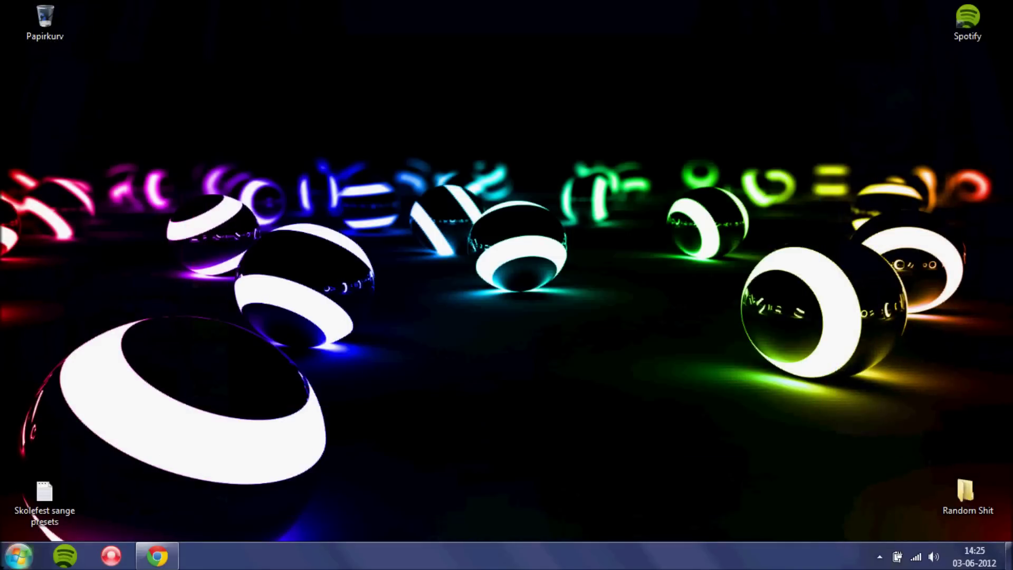
Open the Abstract wallpapers folder inside Billeder.
left_click(18, 556)
mouse_move(215, 192)
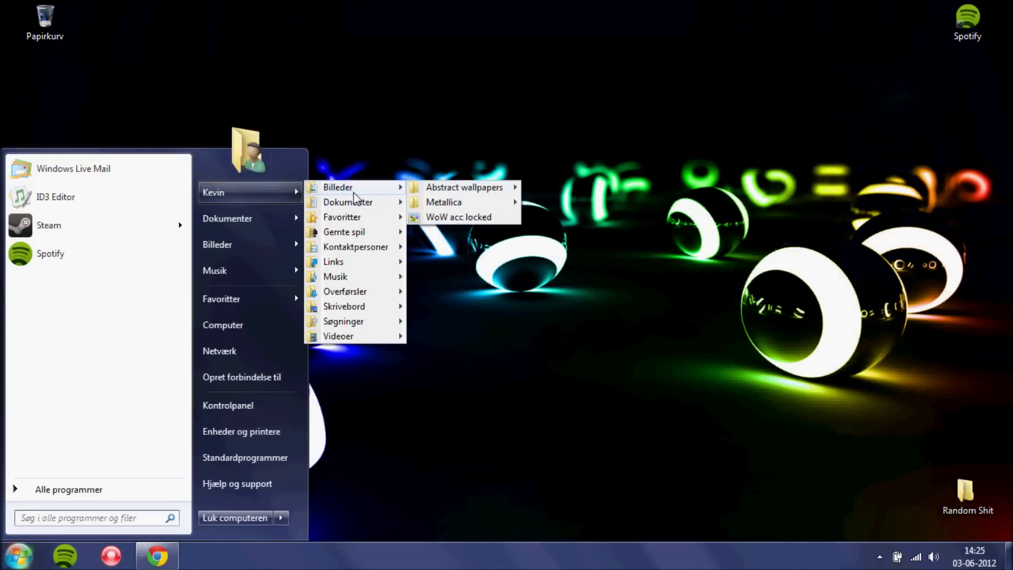
right_click(352, 192)
left_click(420, 199)
left_click(331, 153)
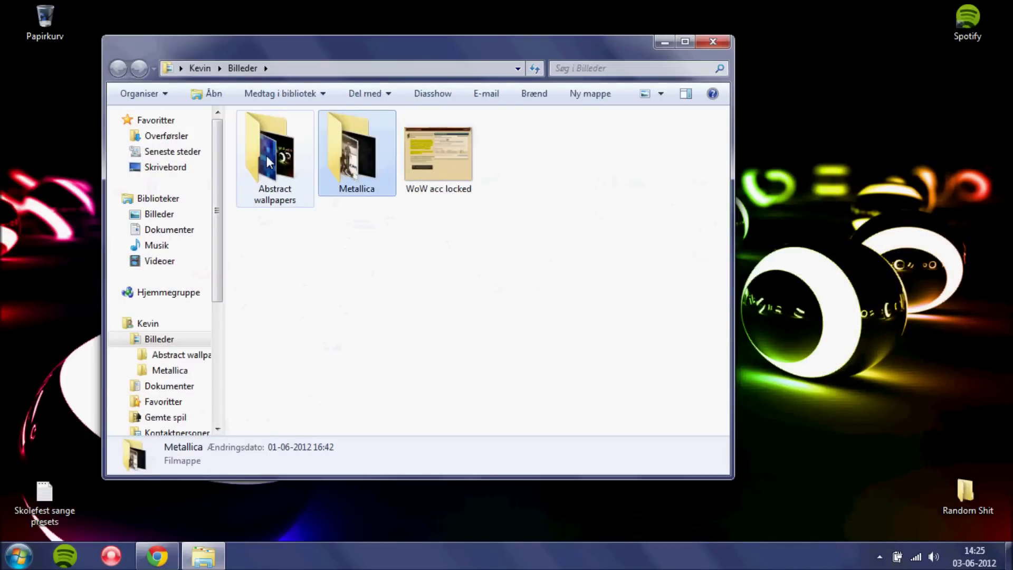
double_click(275, 162)
mouse_move(243, 208)
left_mouse_down()
mouse_move(724, 108)
mouse_move(606, 204)
left_mouse_up()
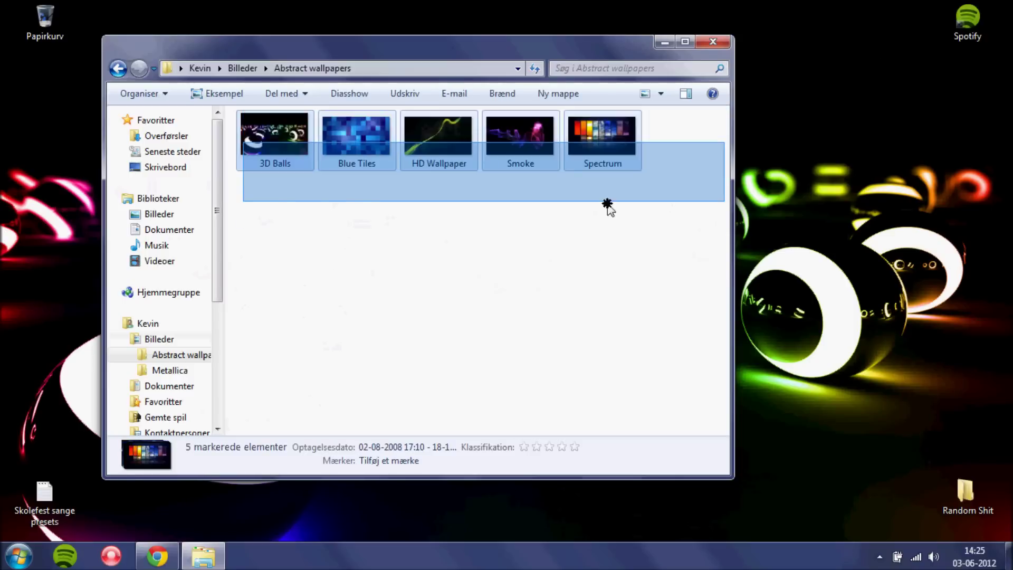
Preview the 3D Balls wallpaper full size, close the viewer and folder, and restore Chrome.
left_click(272, 151)
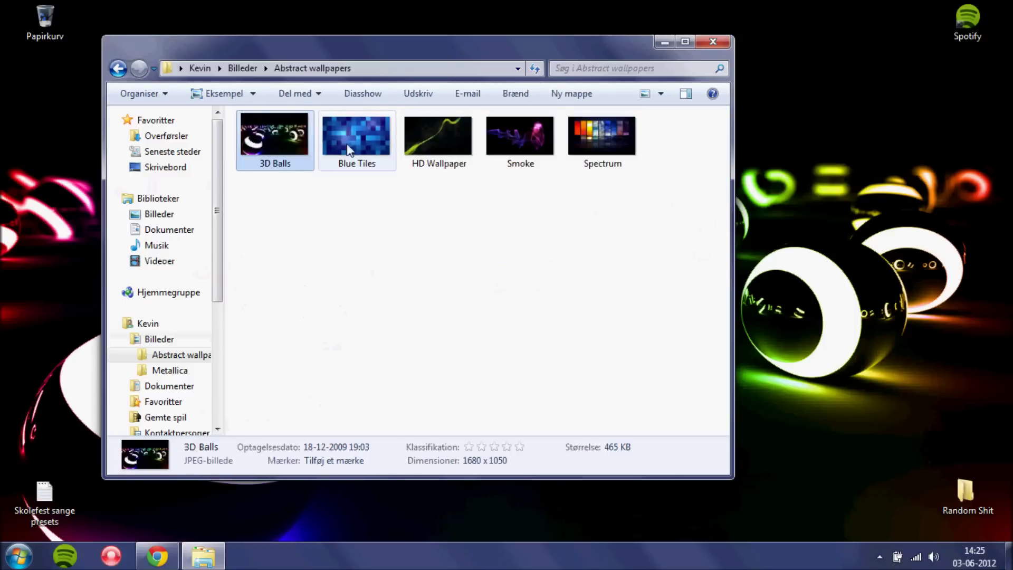
key("Right")
key("Right")
key("Right")
key("Right")
double_click(281, 150)
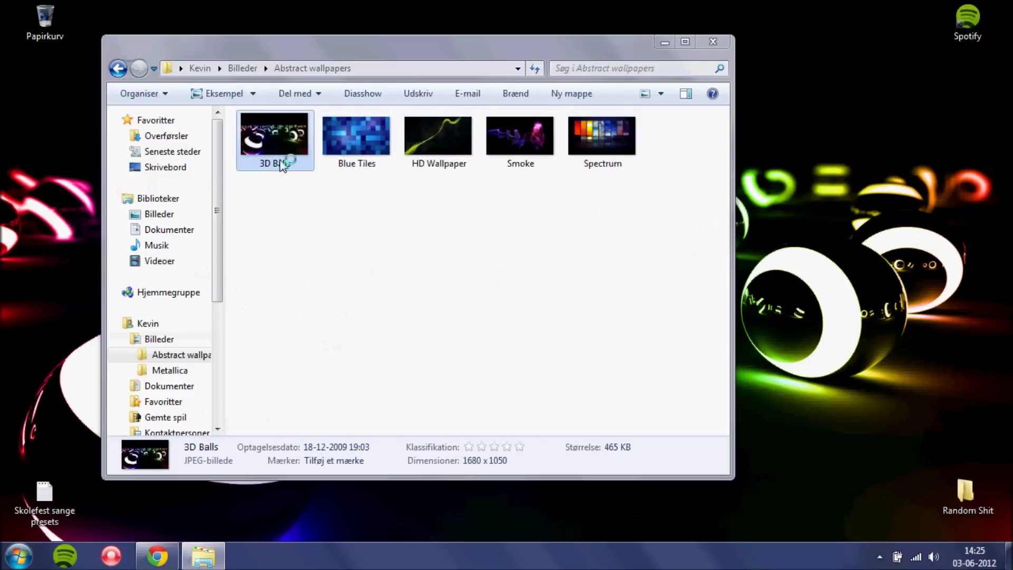
left_click(916, 48)
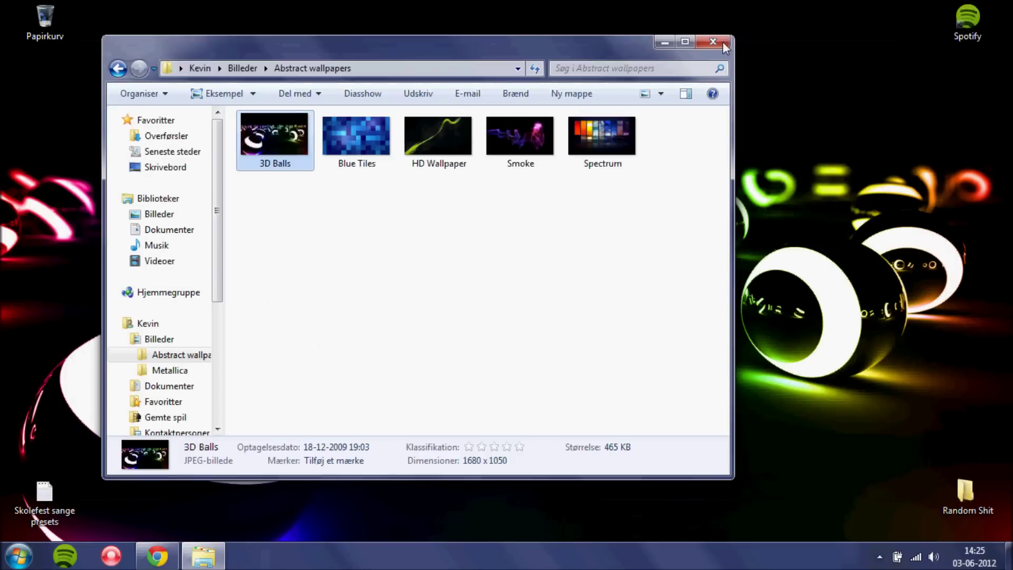
left_click(171, 554)
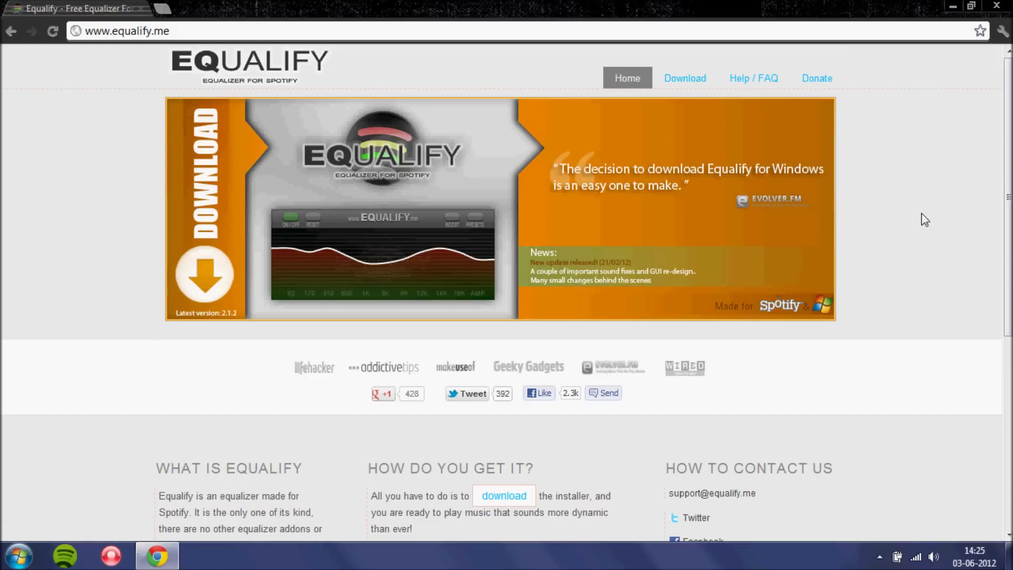
left_click(953, 7)
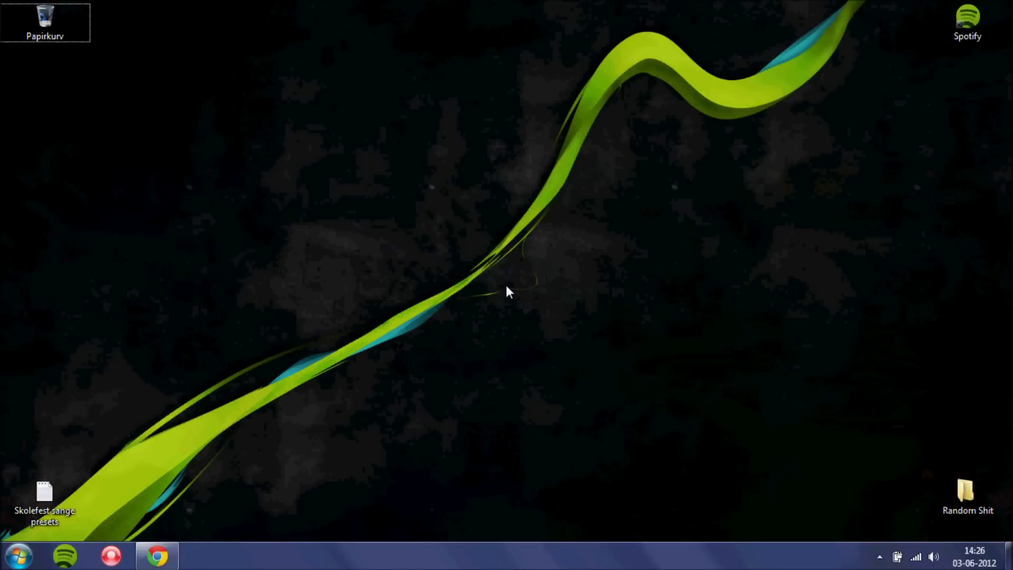
Restore the Chrome window showing the Equalify home page from the taskbar.
left_click_drag(272, 103, 405, 190)
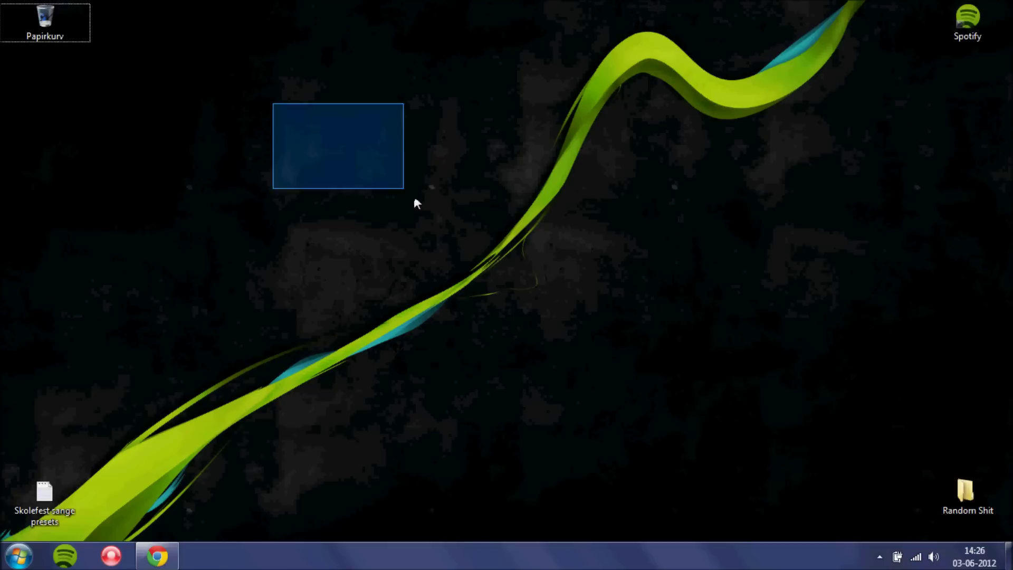
left_click_drag(650, 183, 703, 235)
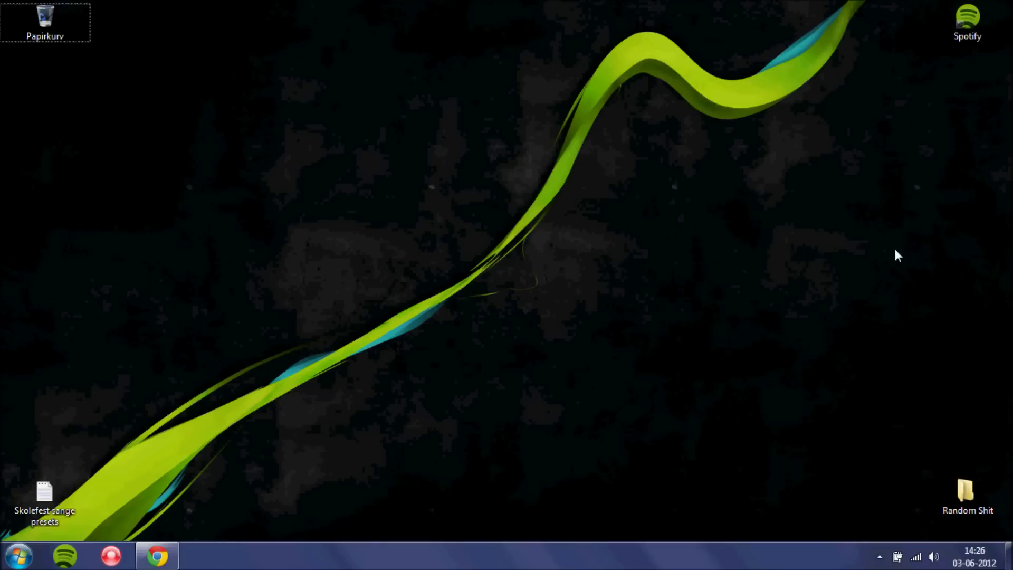
left_click_drag(407, 116, 651, 362)
left_click_drag(369, 134, 464, 246)
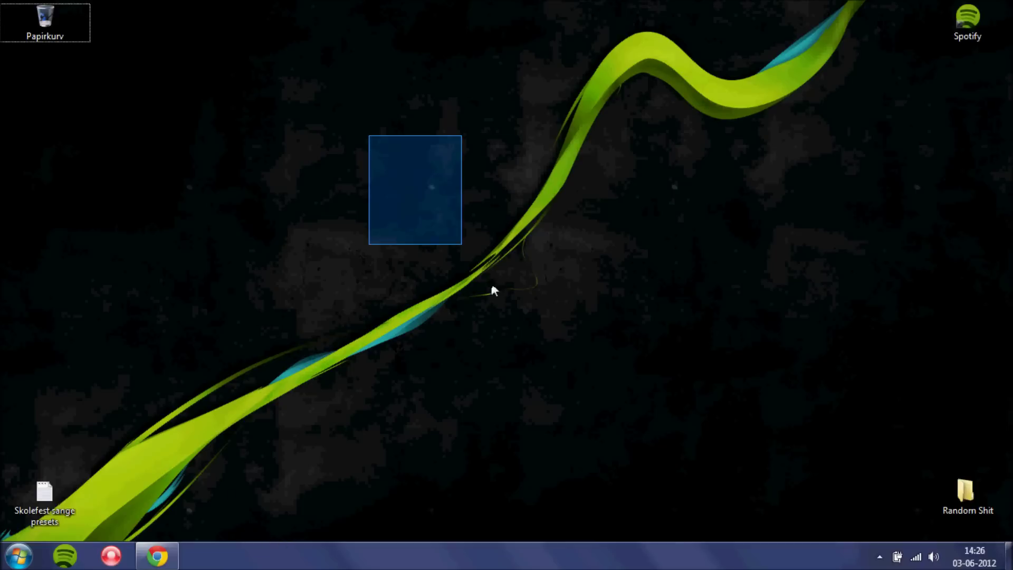
left_click(158, 557)
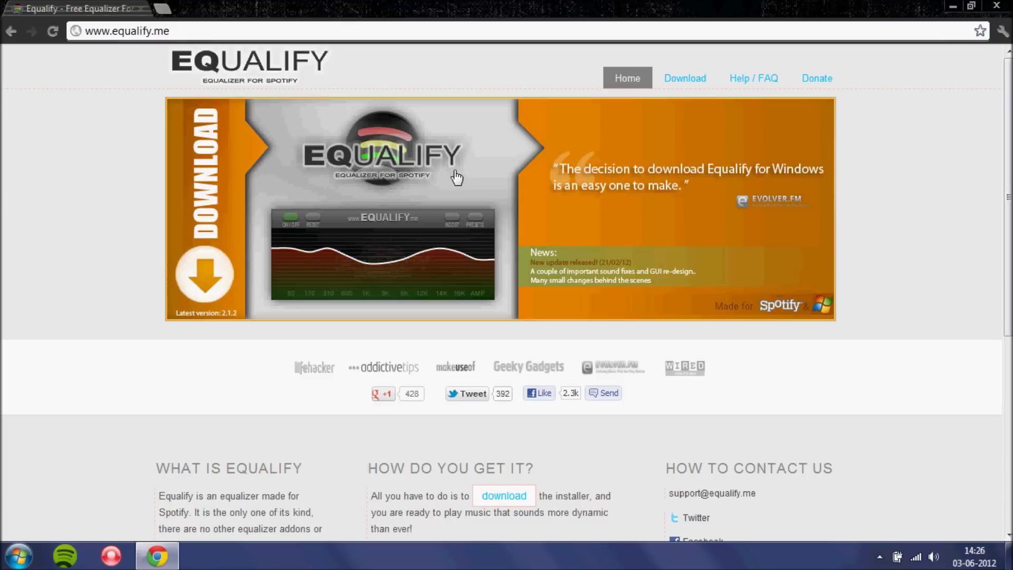
Reach the Equalify download page, reloading it through the equalify.me home address.
left_click(684, 78)
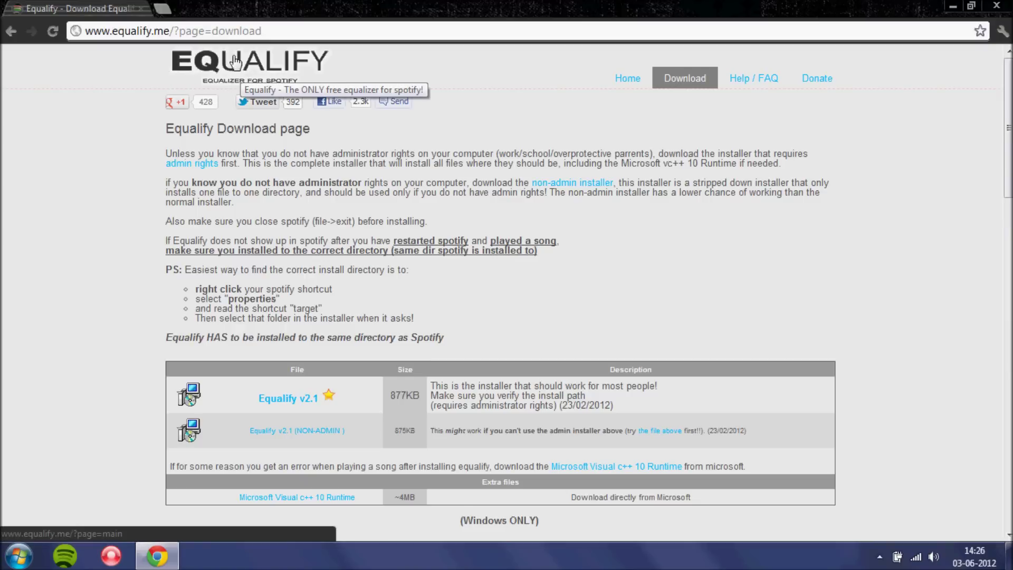
mouse_move(264, 32)
left_mouse_down()
mouse_move(136, 32)
mouse_move(178, 35)
left_mouse_up()
key("BackSpace")
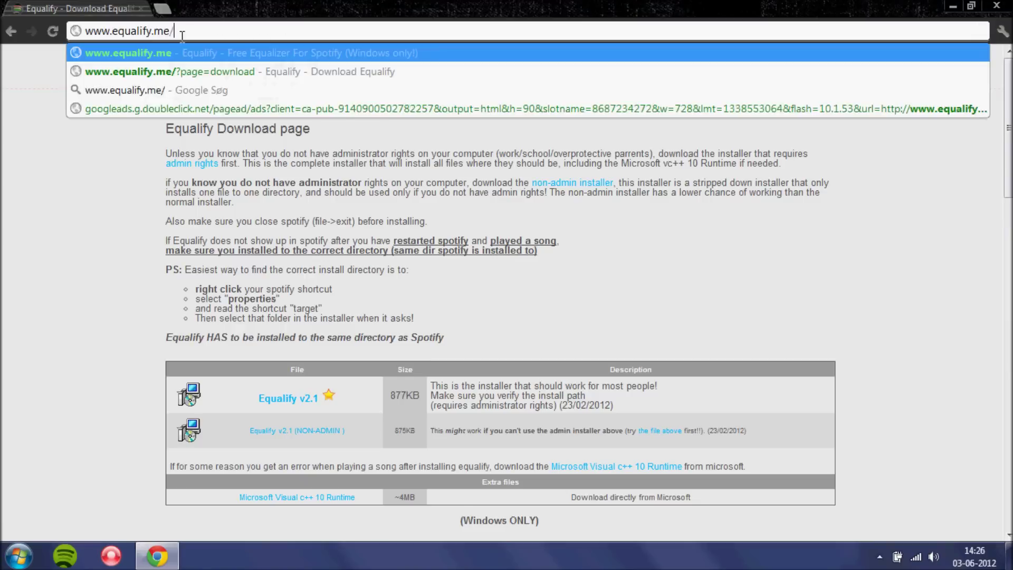
key("Return")
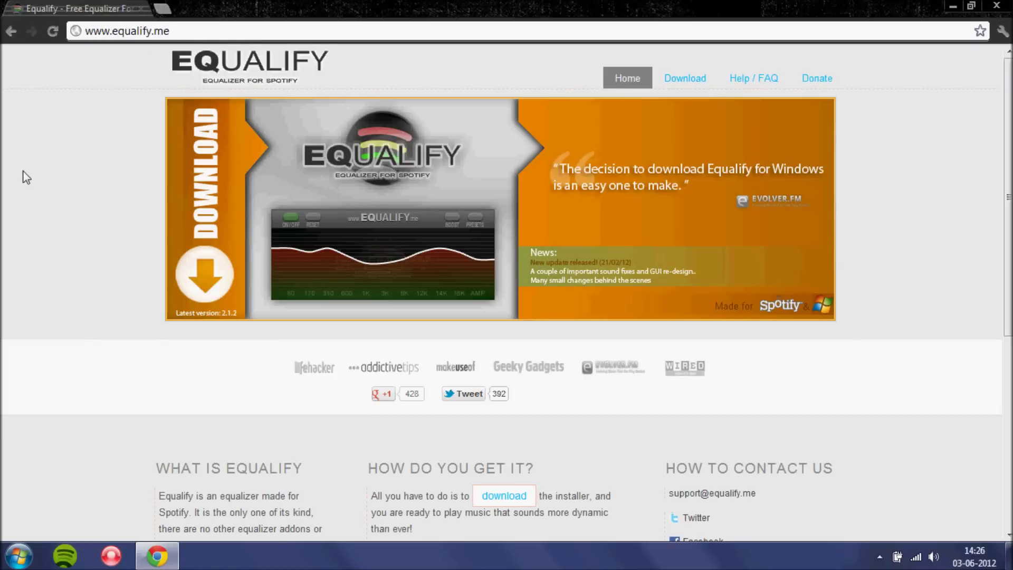
left_click(685, 82)
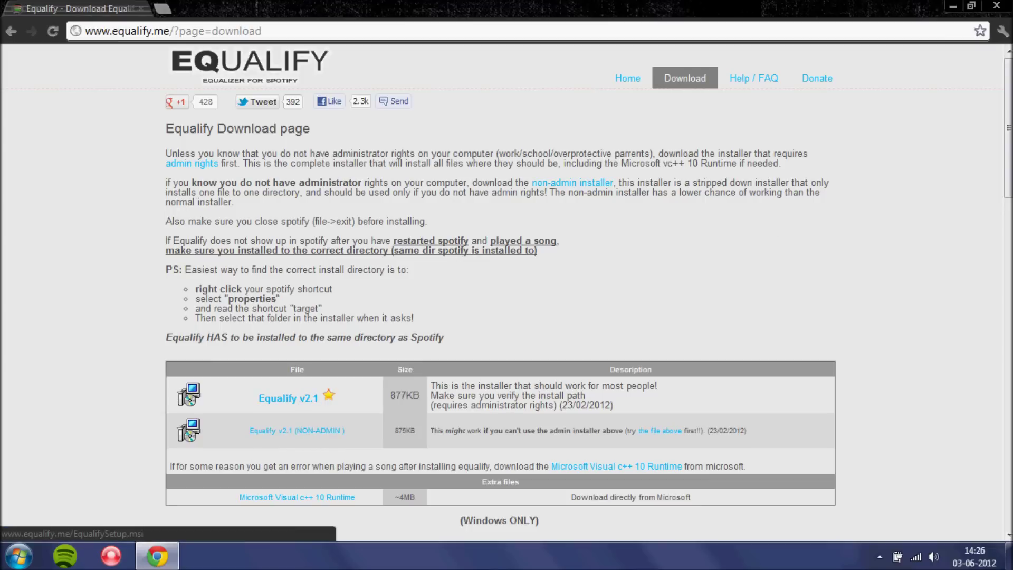
Run EqualifySetup.msi, confirm the security warning with Kør, and minimize Chrome.
left_click(17, 556)
mouse_move(214, 193)
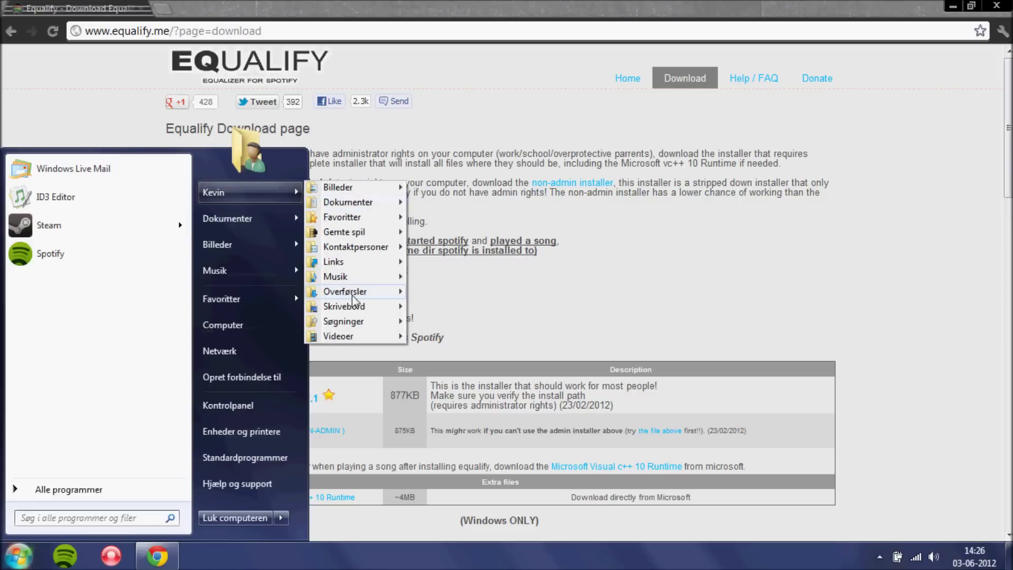
mouse_move(345, 291)
left_click(471, 305)
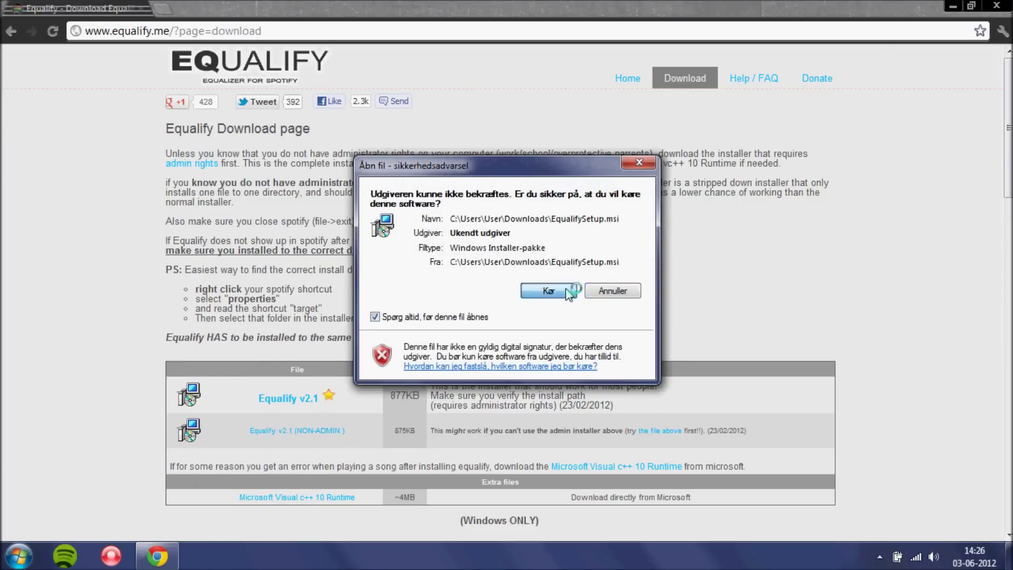
left_click(550, 291)
key("super+m")
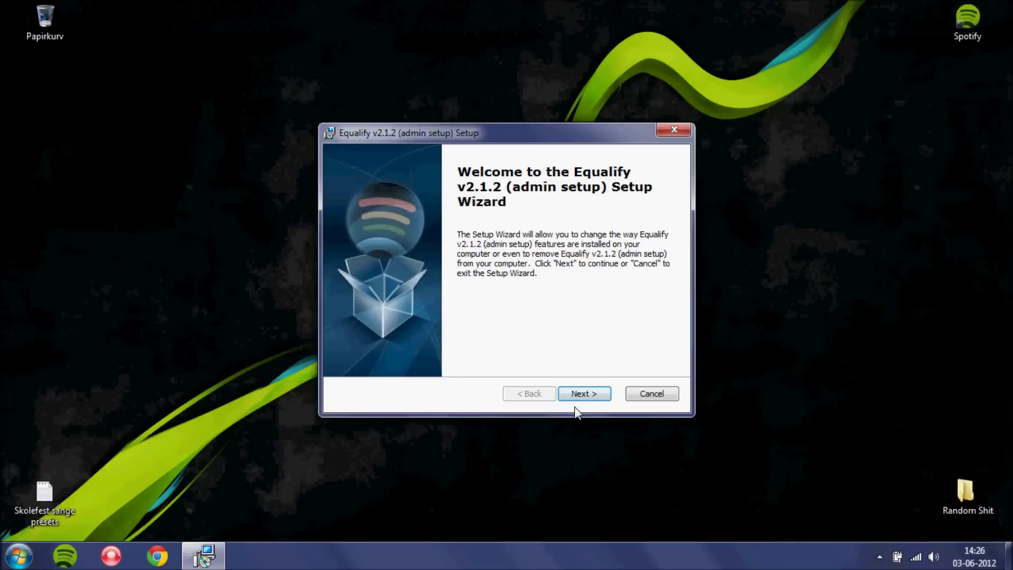
Get past the welcome page, accept the License Agreement terms, and continue to folder selection.
left_click(592, 395)
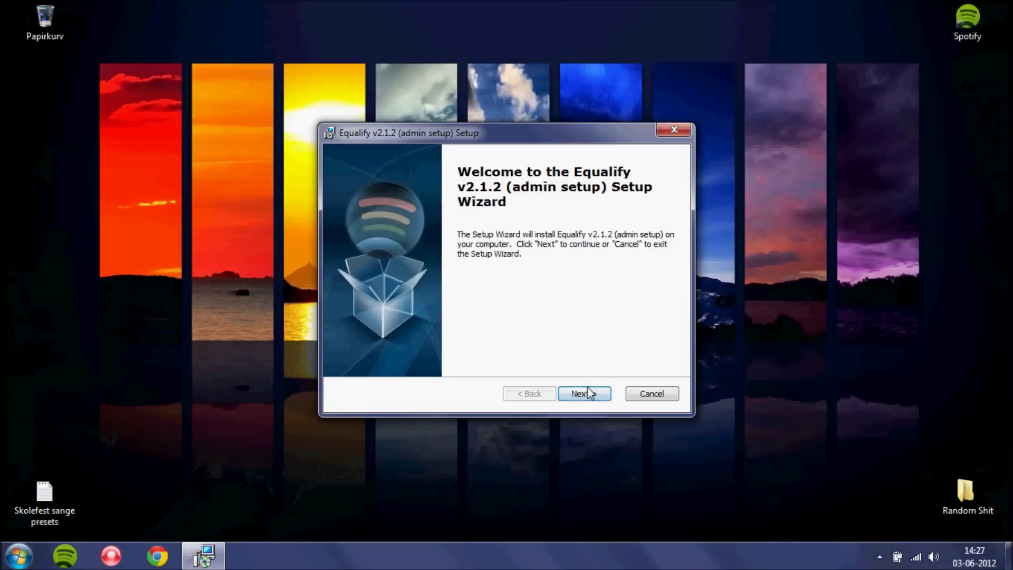
left_click(585, 394)
left_click(428, 337)
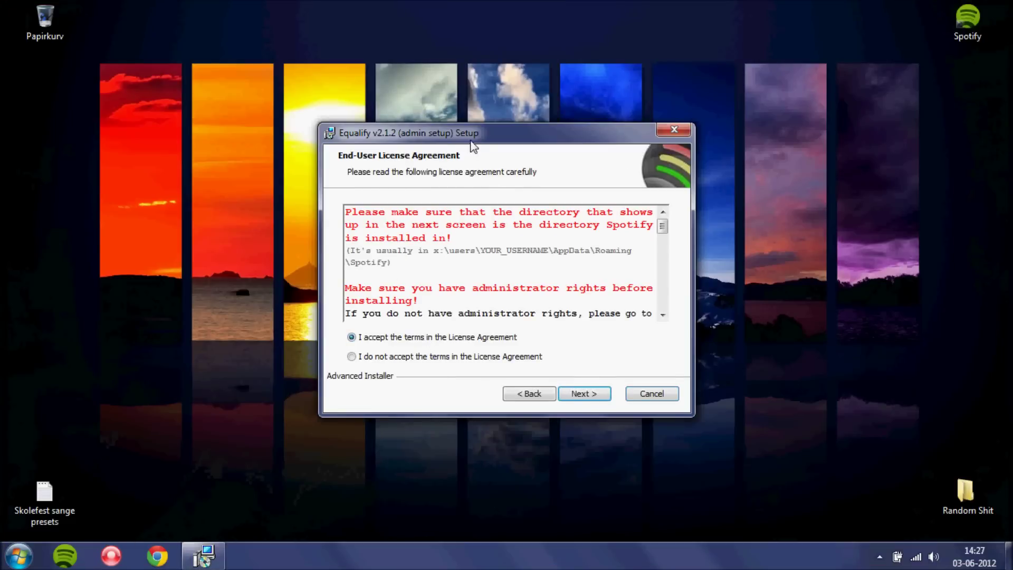
left_click_drag(471, 140, 511, 129)
left_click(457, 349)
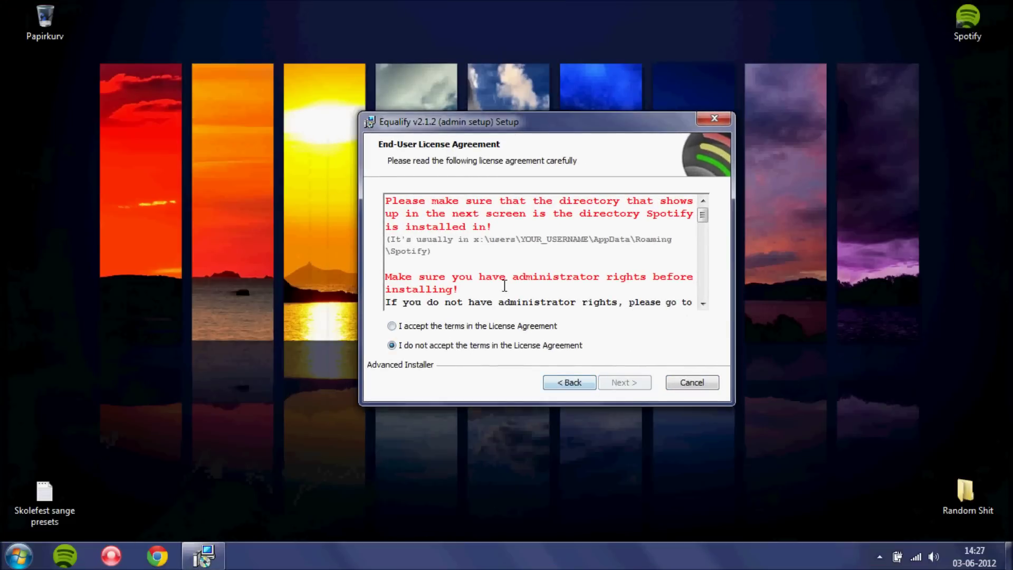
left_click(463, 332)
left_click(643, 383)
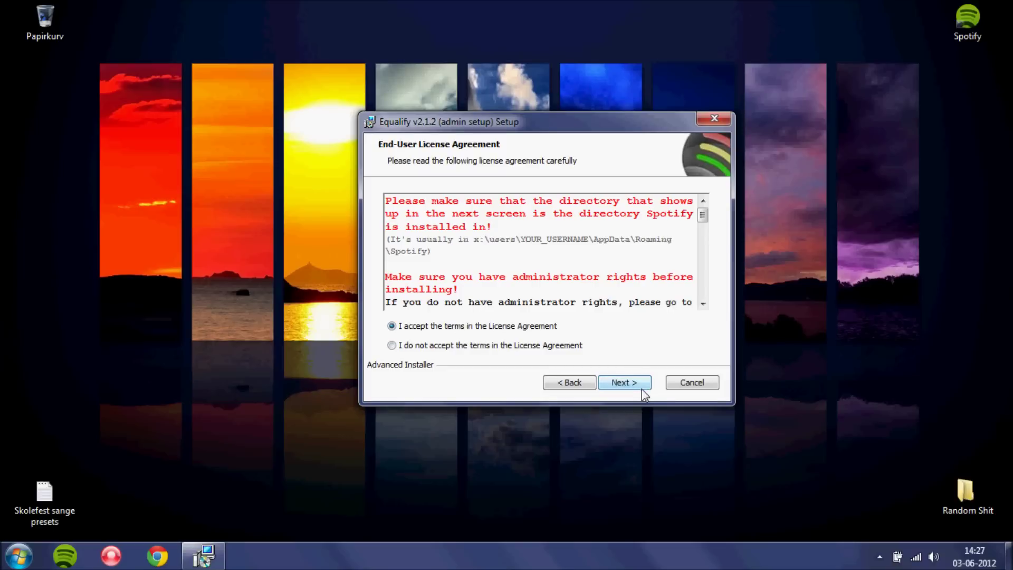
Edit the installation Folder path's user name to target your Spotify roaming folder.
left_click_drag(573, 269, 340, 278)
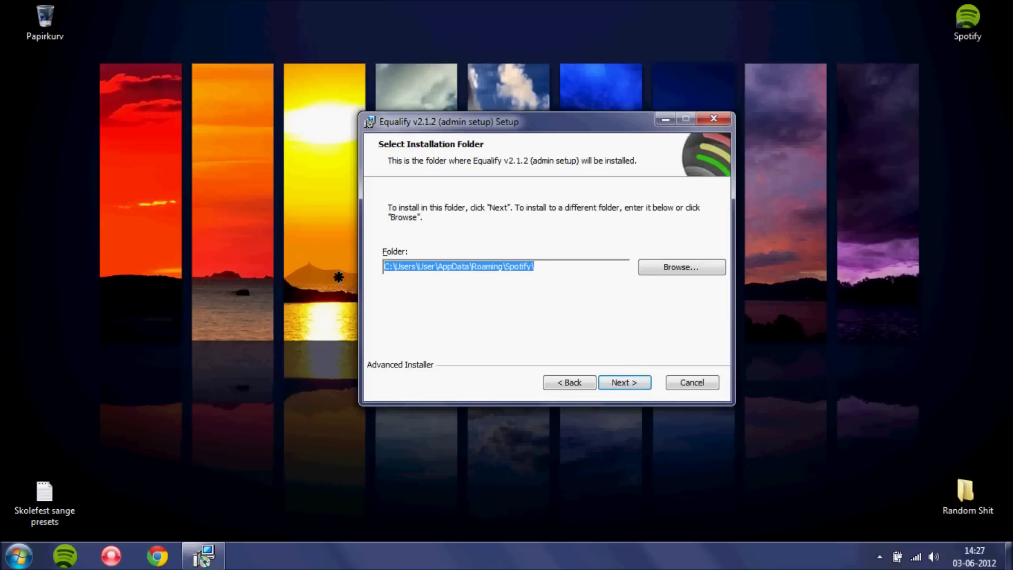
left_click(435, 269)
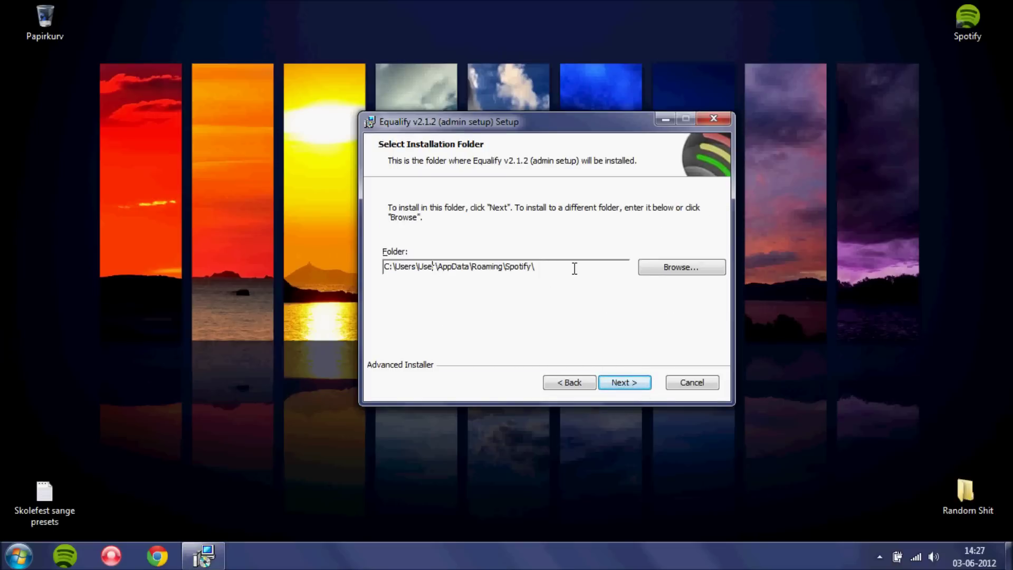
key("BackSpace")
key("BackSpace")
key("BackSpace")
type("Kevin")
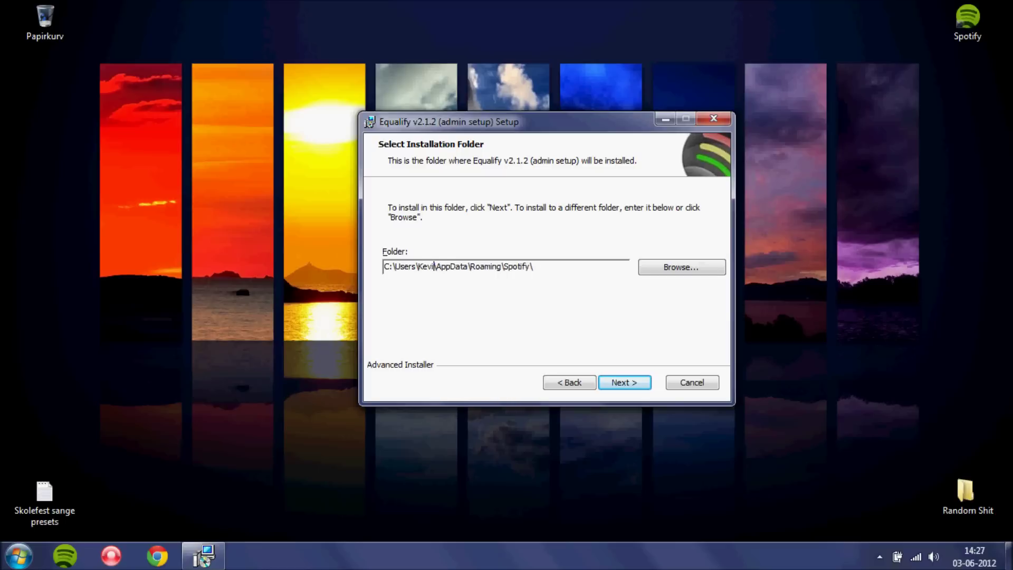
Install Equalify and close the wizard with Finish.
left_click(624, 383)
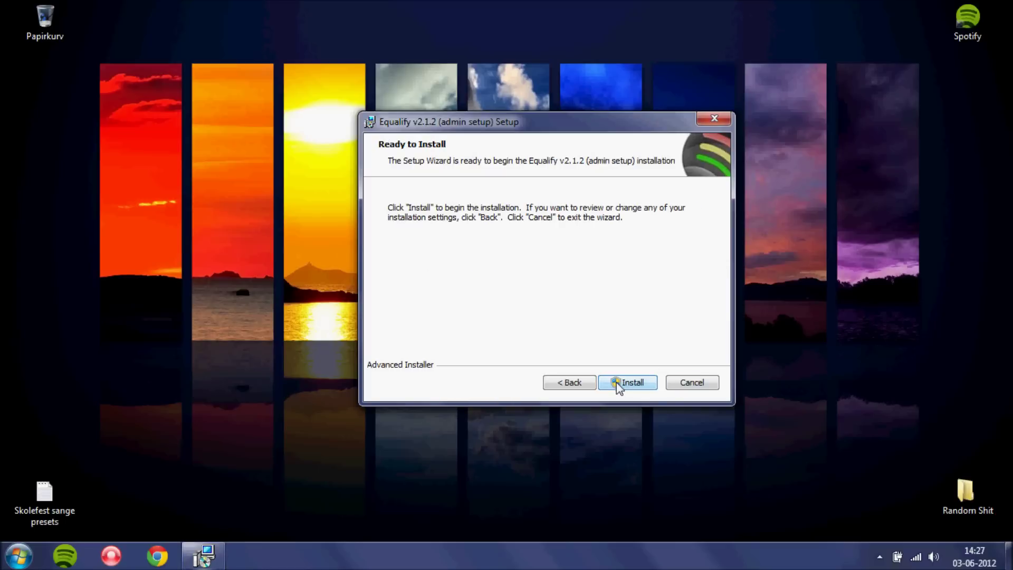
left_click(615, 382)
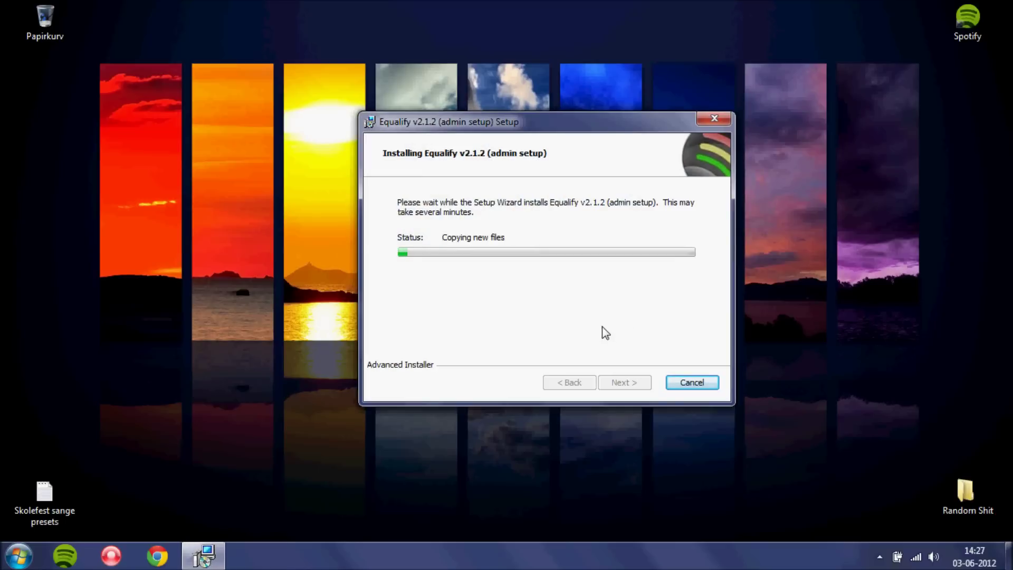
left_click(622, 382)
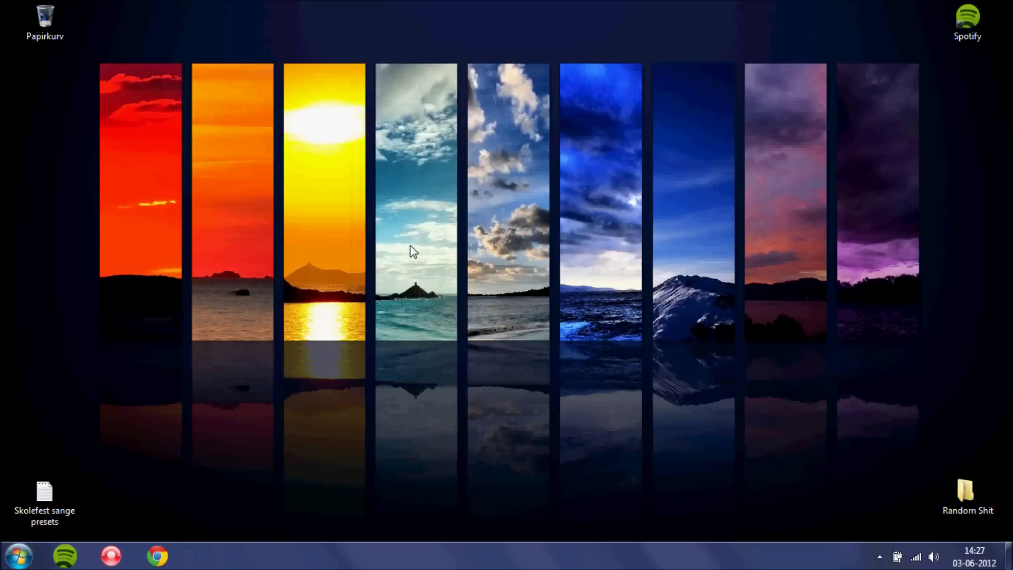
Launch Spotify from the taskbar and start playing Whistle by Flo Rida.
left_click(19, 556)
left_click(57, 559)
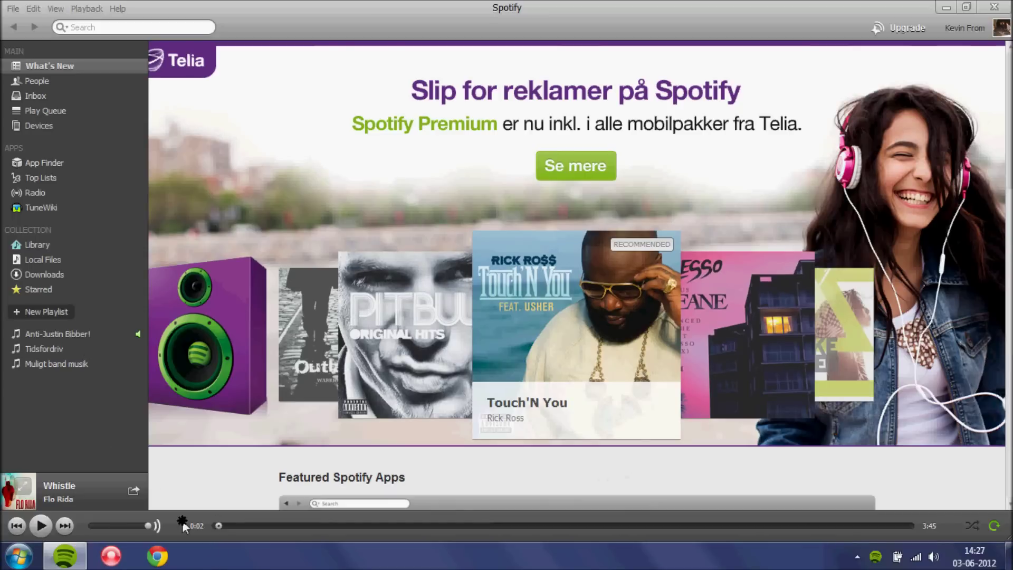
left_click(40, 525)
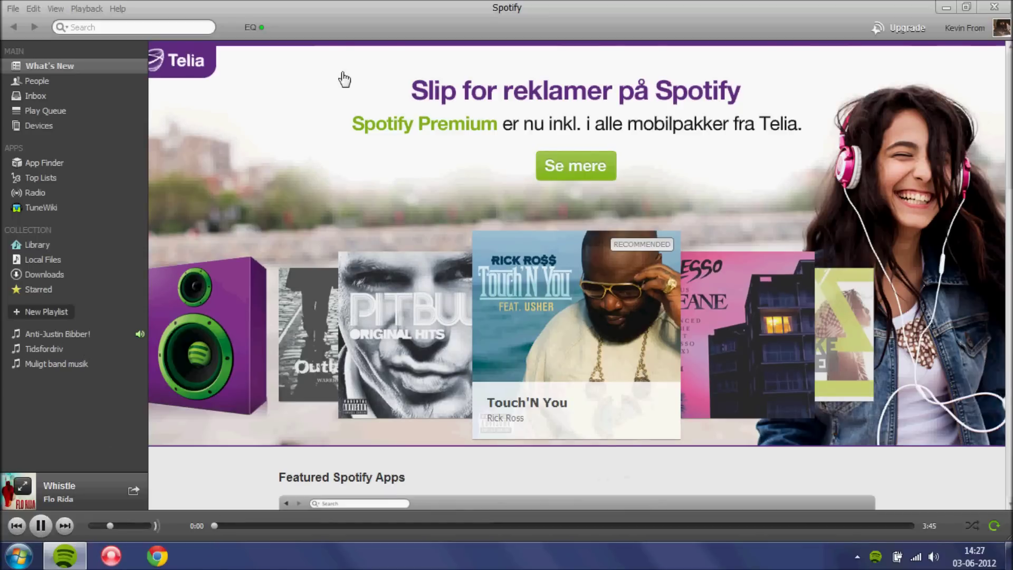
Open the Equalify panel with the equalizer switched off, and adjust playback volume.
left_click(255, 28)
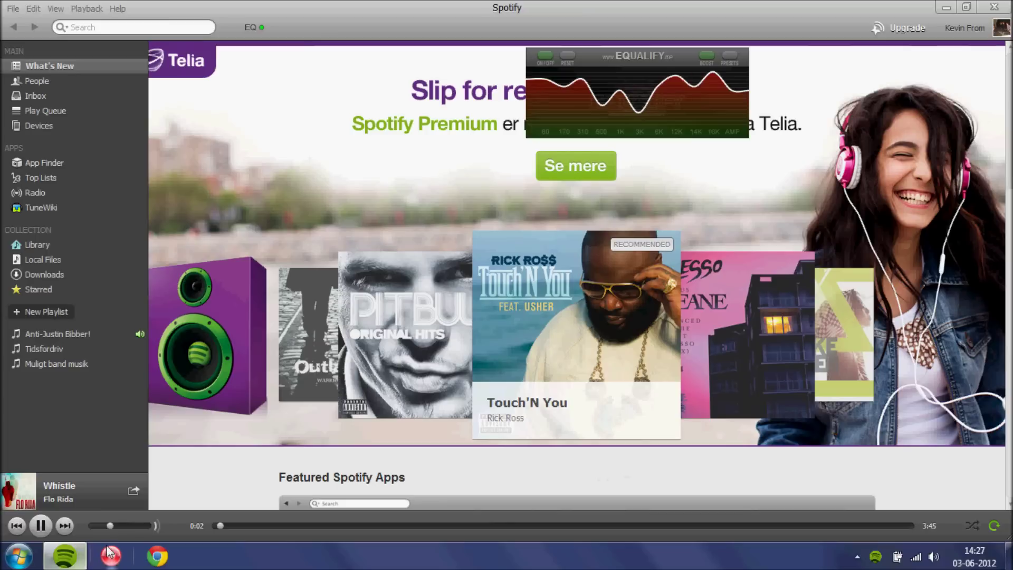
left_click_drag(111, 525, 134, 527)
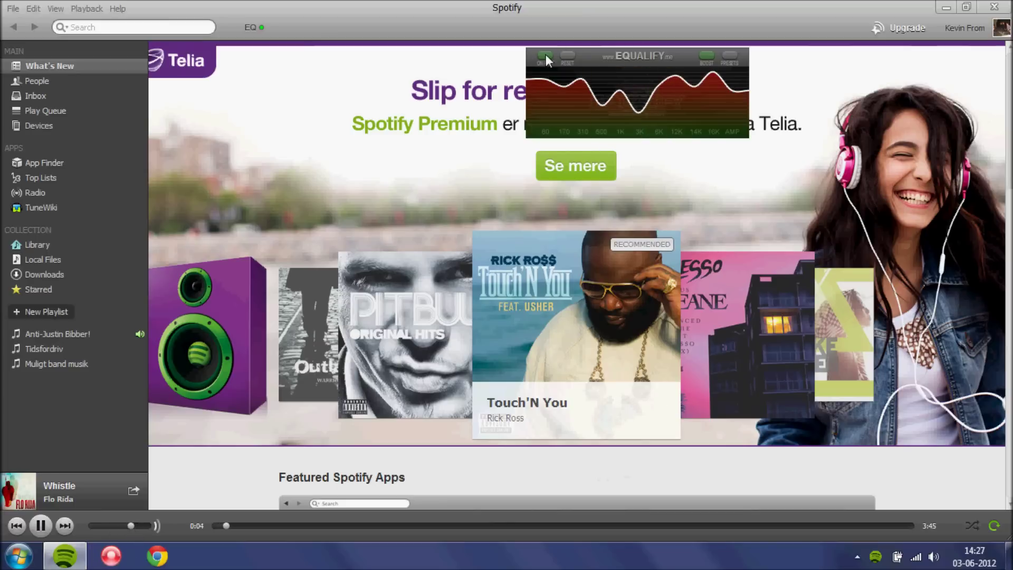
left_click(547, 55)
mouse_move(618, 63)
left_mouse_down()
mouse_move(388, 21)
mouse_move(367, 7)
left_mouse_up()
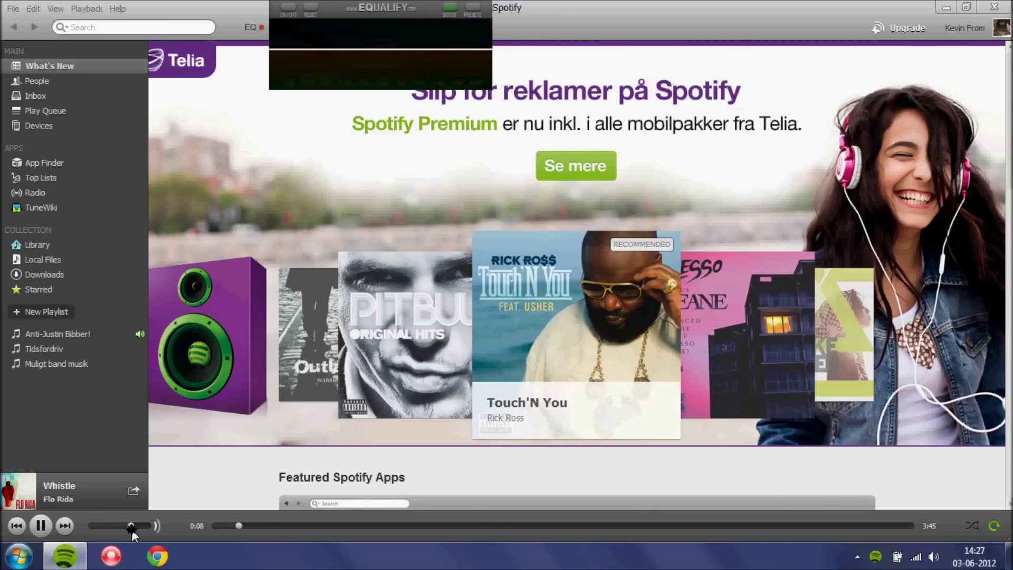
left_click_drag(131, 526, 148, 526)
left_click_drag(393, 10, 391, 10)
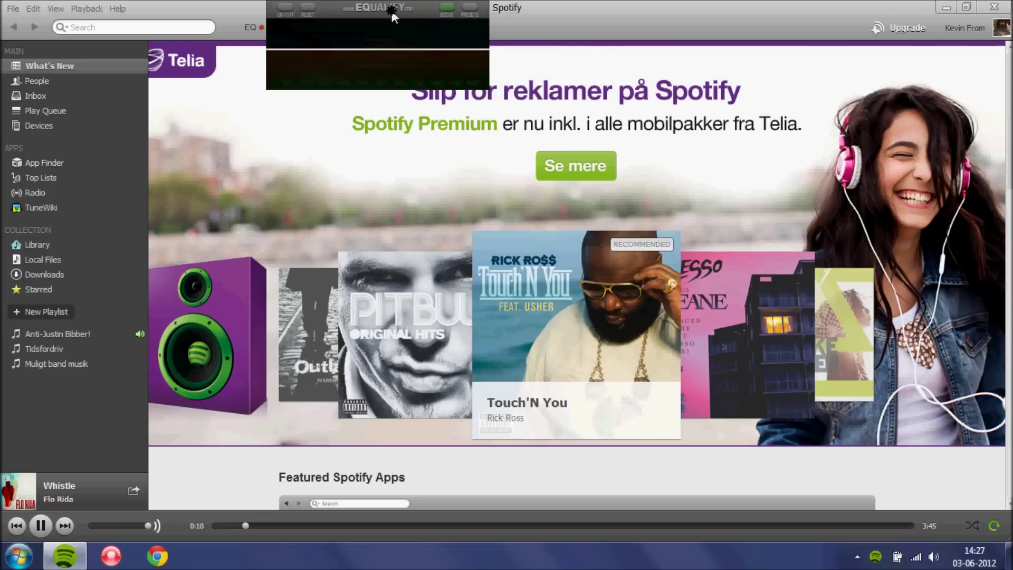
left_click_drag(126, 525, 121, 525)
Position the Equalify panel over the home page, view its presets, and adjust volume.
mouse_move(389, 6)
left_mouse_down()
mouse_move(572, 172)
mouse_move(564, 169)
left_mouse_up()
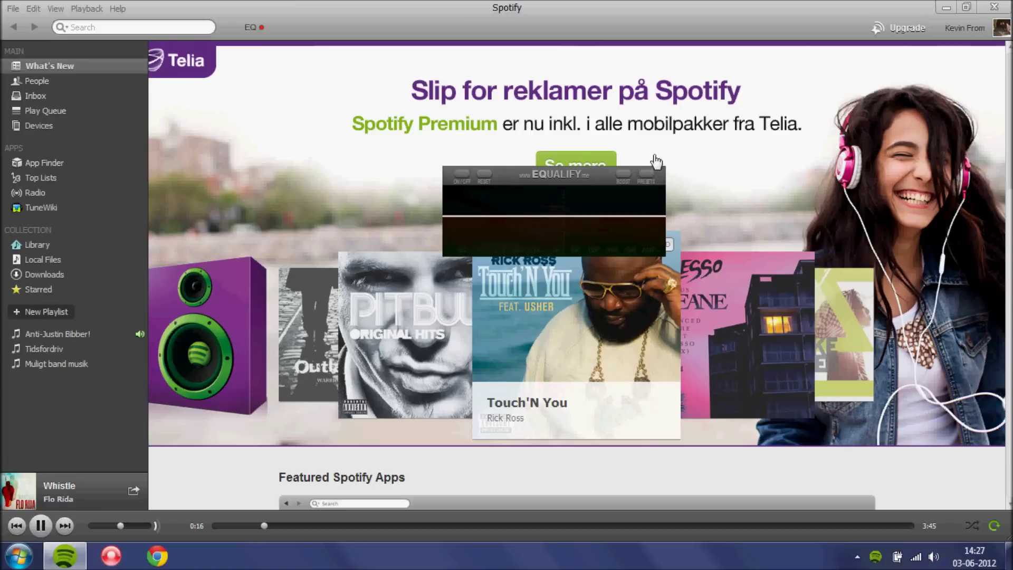
left_click(646, 173)
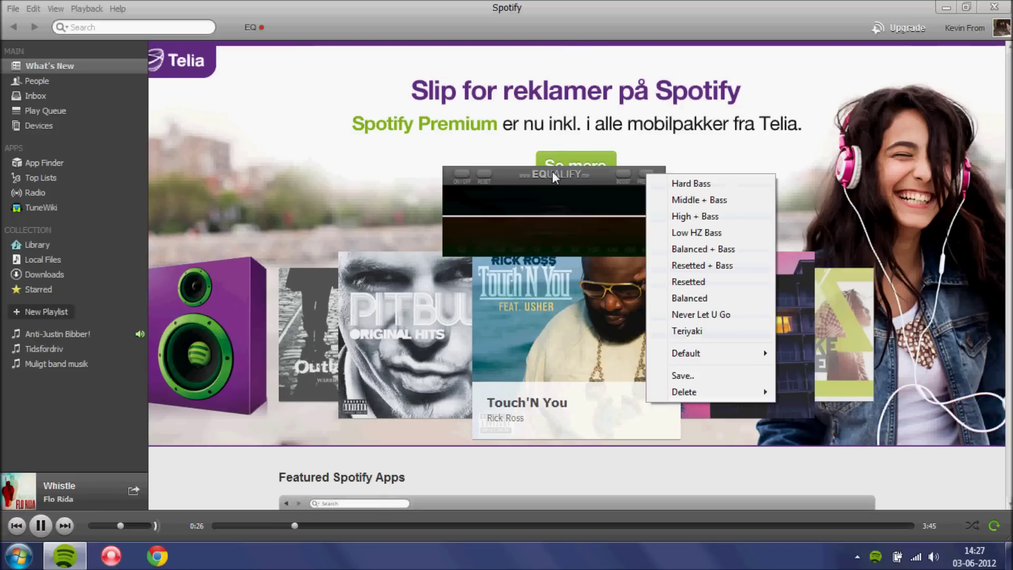
mouse_move(552, 170)
left_mouse_down()
mouse_move(499, 224)
mouse_move(589, 272)
left_mouse_up()
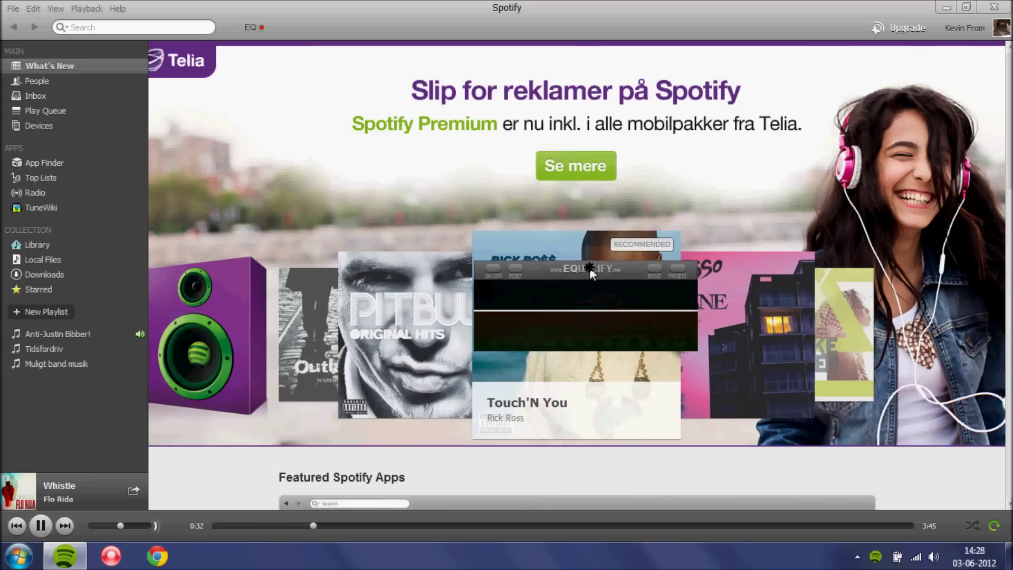
left_click_drag(602, 269, 595, 248)
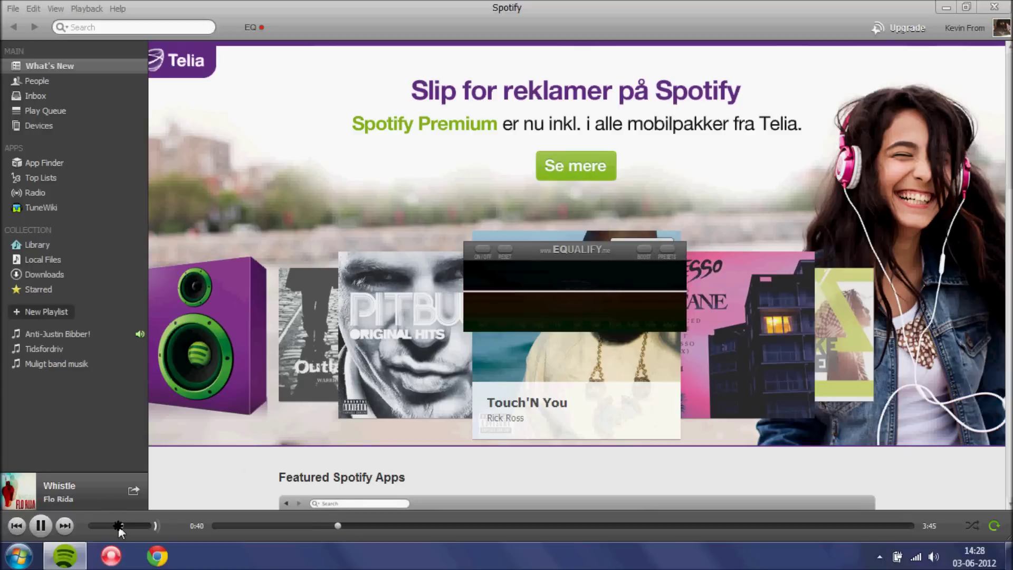
left_click_drag(119, 524, 147, 526)
left_click(116, 526)
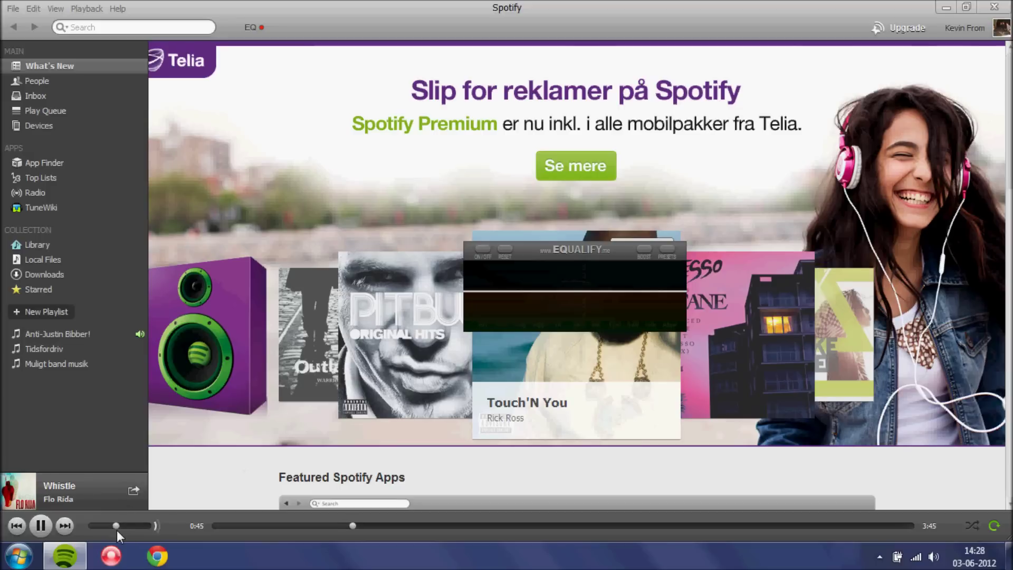
Enable Equalify with the High + Bass preset and boost, then rewind Whistle to 0:51.
left_click(482, 250)
left_click_drag(116, 526, 147, 526)
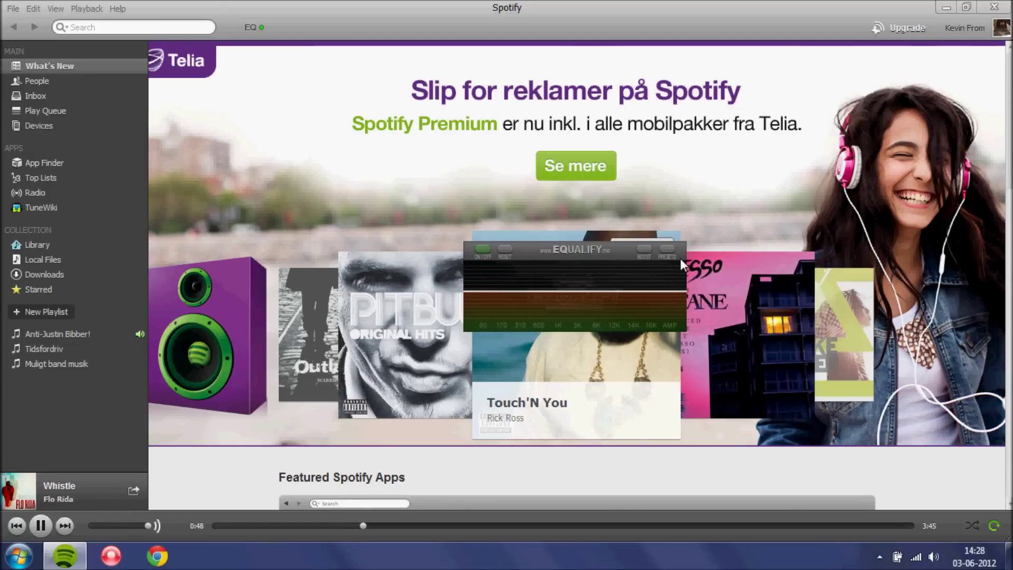
left_click(669, 249)
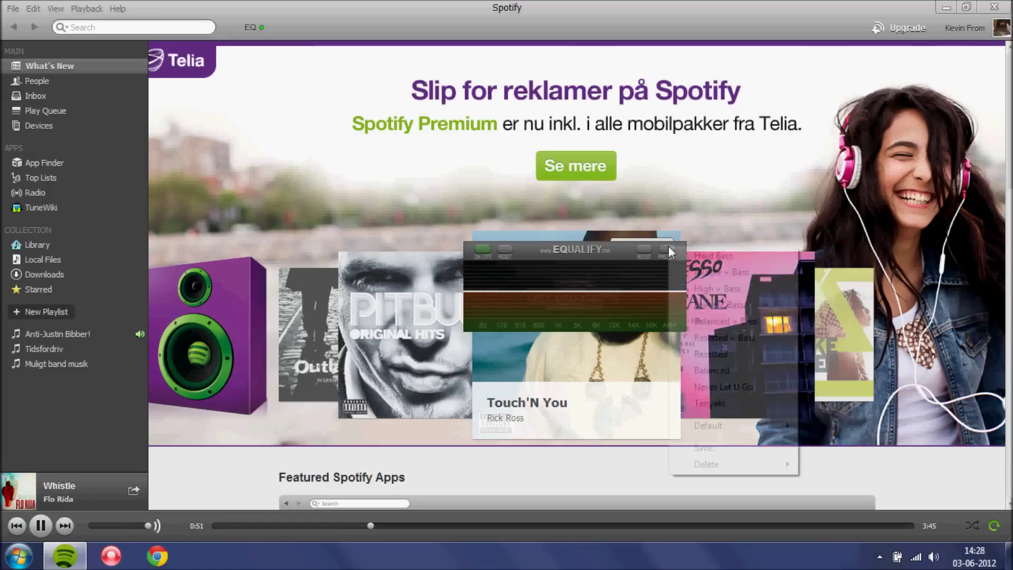
left_click(716, 289)
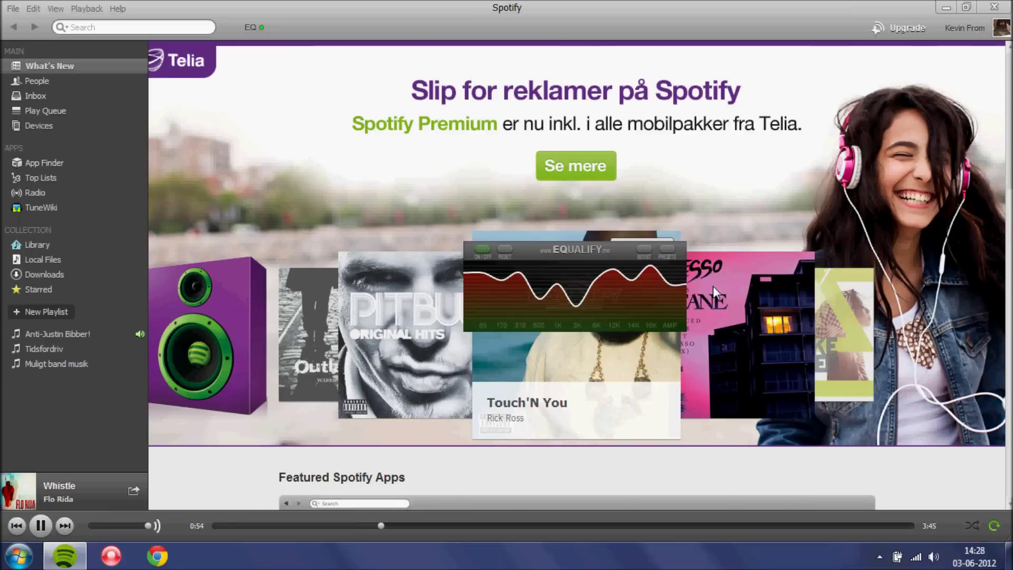
left_click(646, 248)
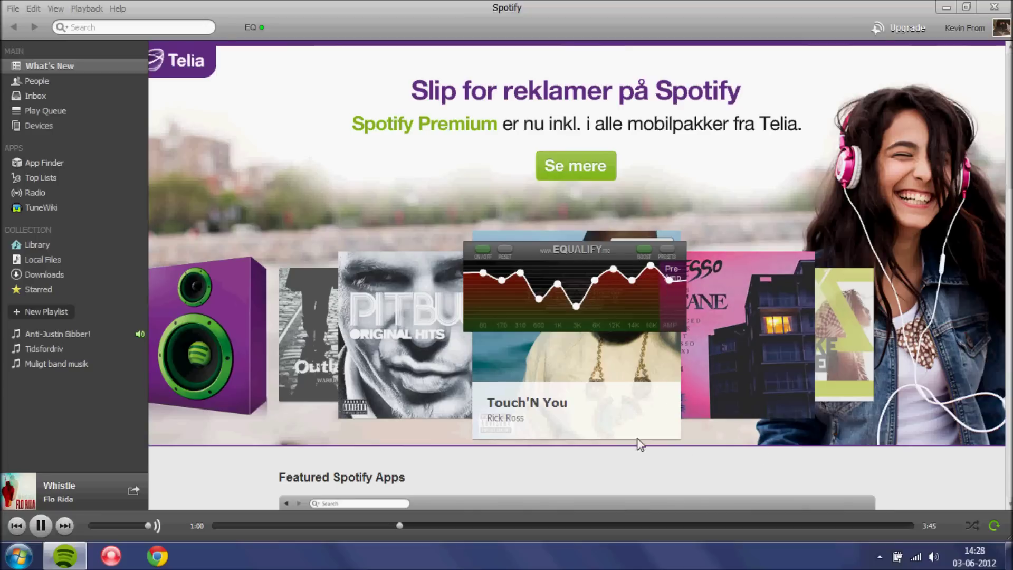
mouse_move(585, 249)
left_mouse_down()
mouse_move(560, 236)
mouse_move(566, 224)
left_mouse_up()
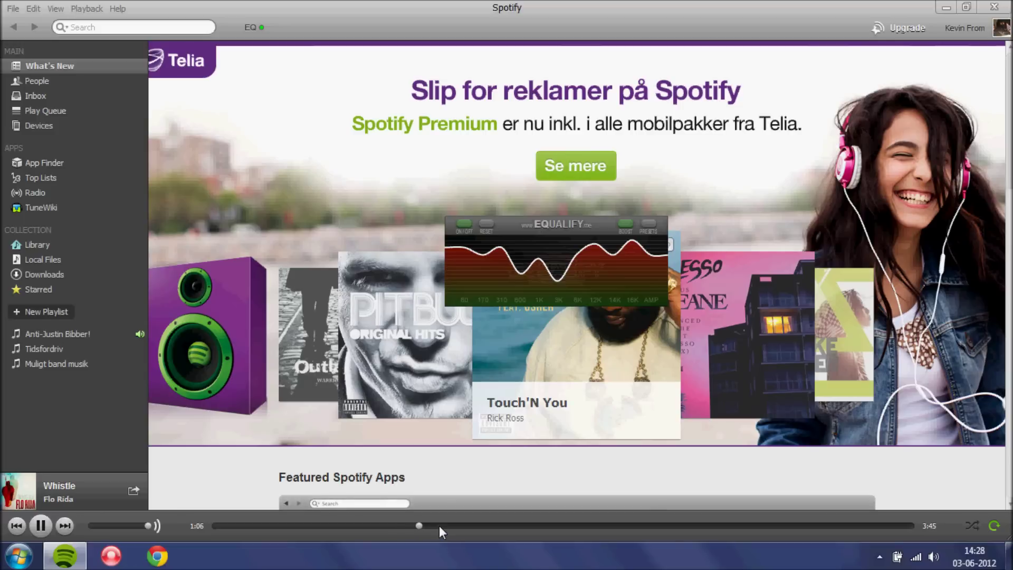
left_click(373, 525)
Toggle Equalify off, on, and off again, then move the panel up toward the headline.
left_click(463, 224)
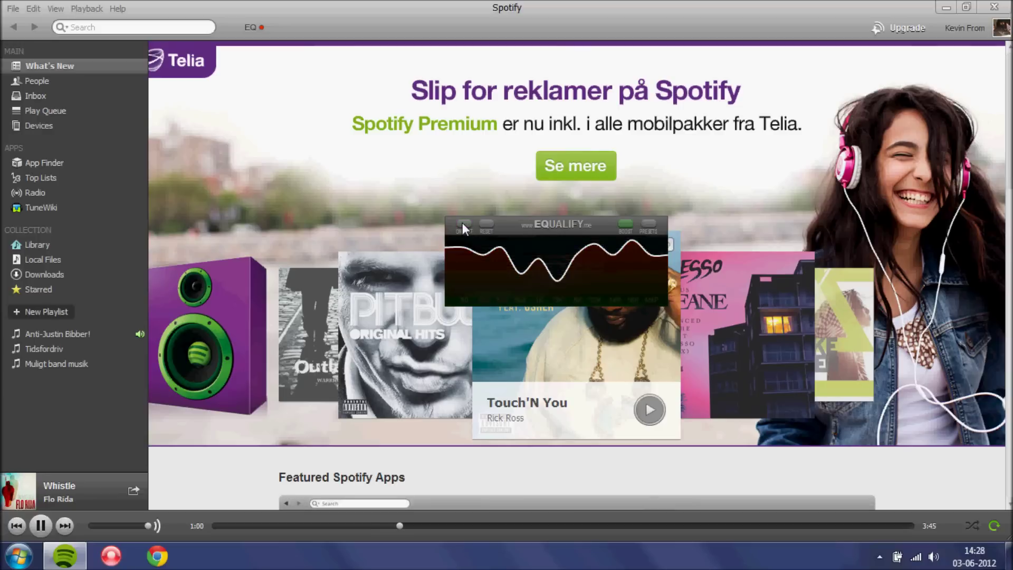
left_click(462, 225)
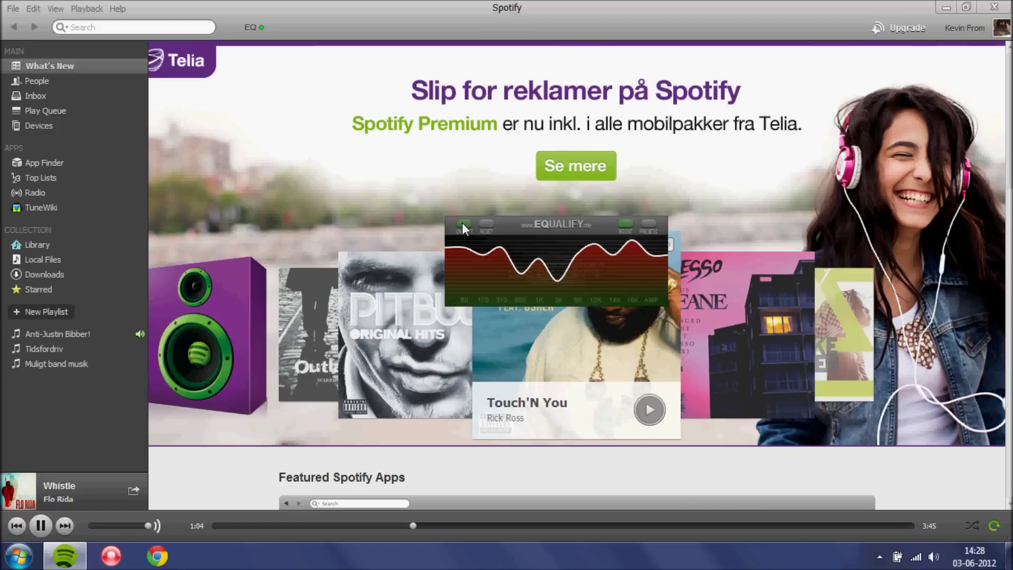
left_click(463, 225)
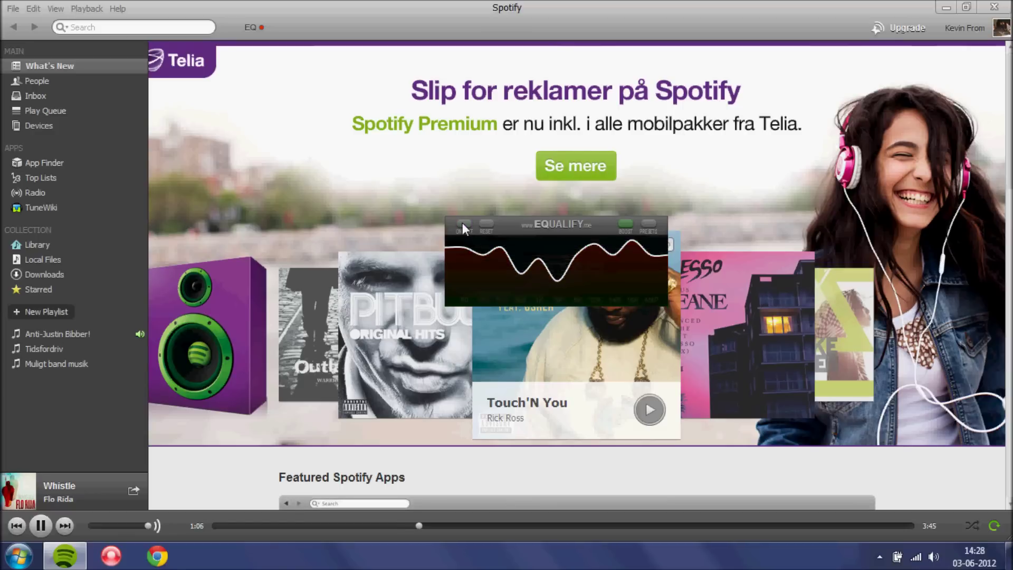
left_click(486, 226)
left_click_drag(532, 233, 438, 101)
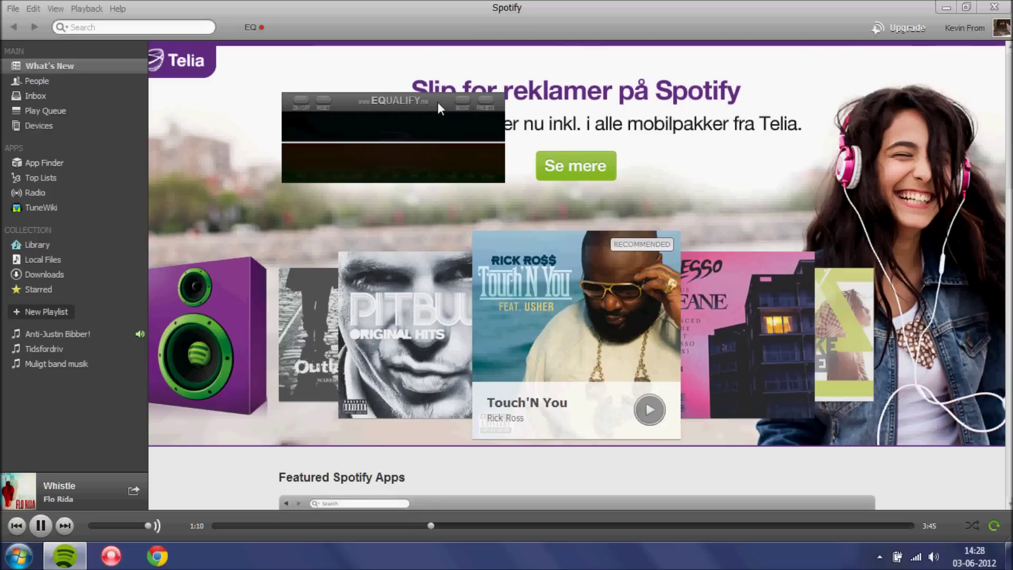
Move the Equalify panel higher on screen, then close and reopen it.
left_click_drag(311, 100, 385, 7)
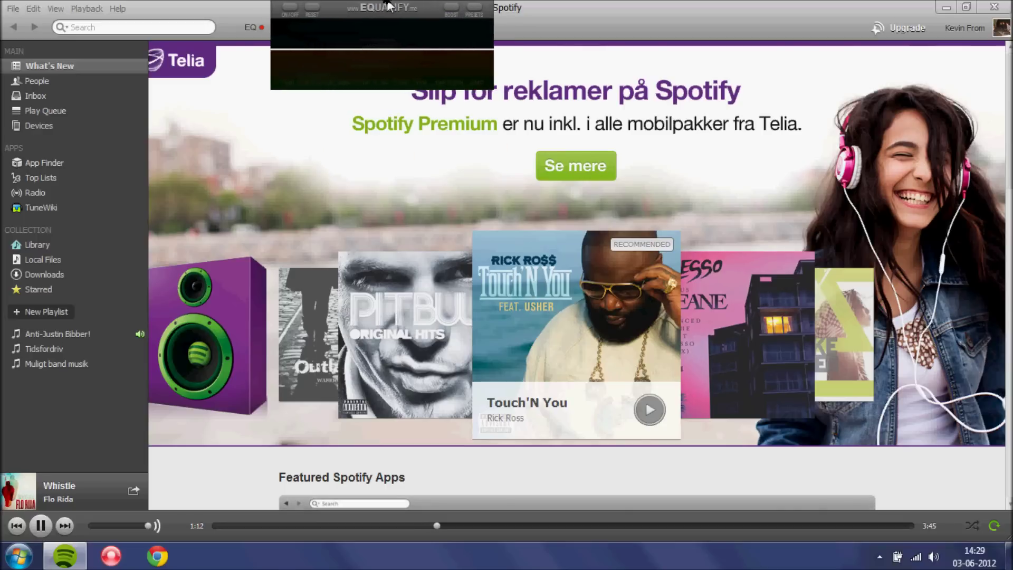
left_click(255, 40)
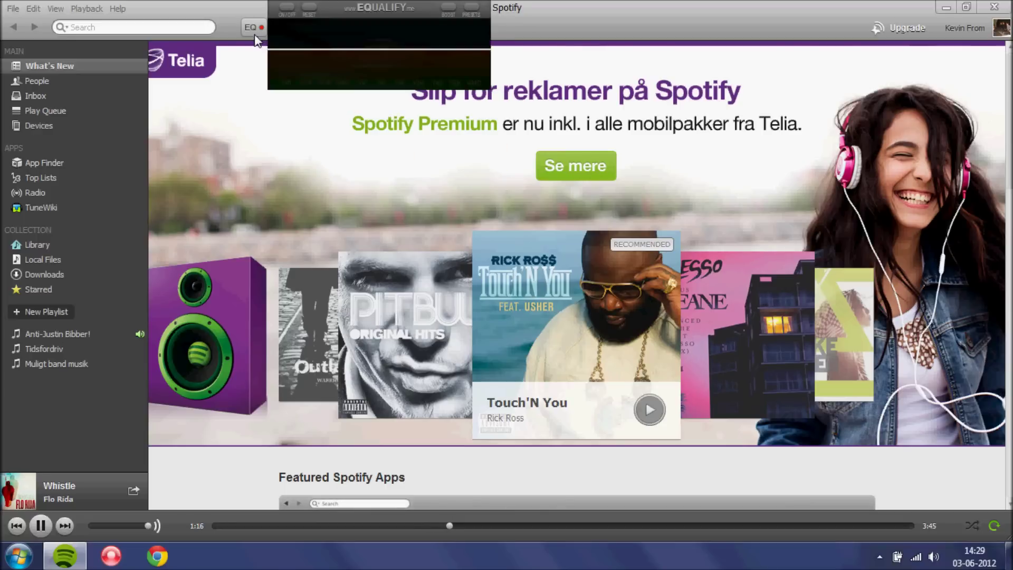
left_click(255, 39)
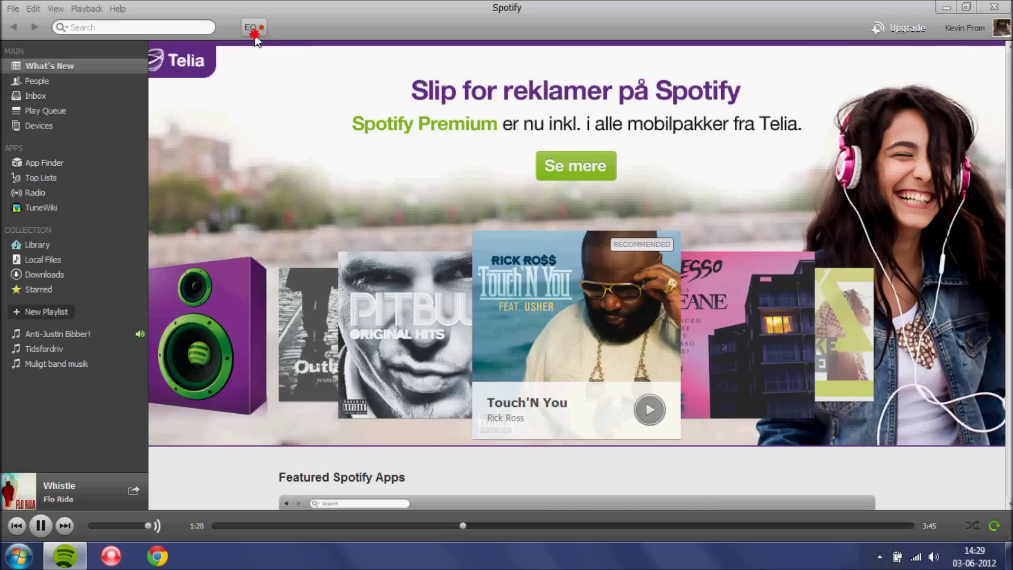
left_click(256, 40)
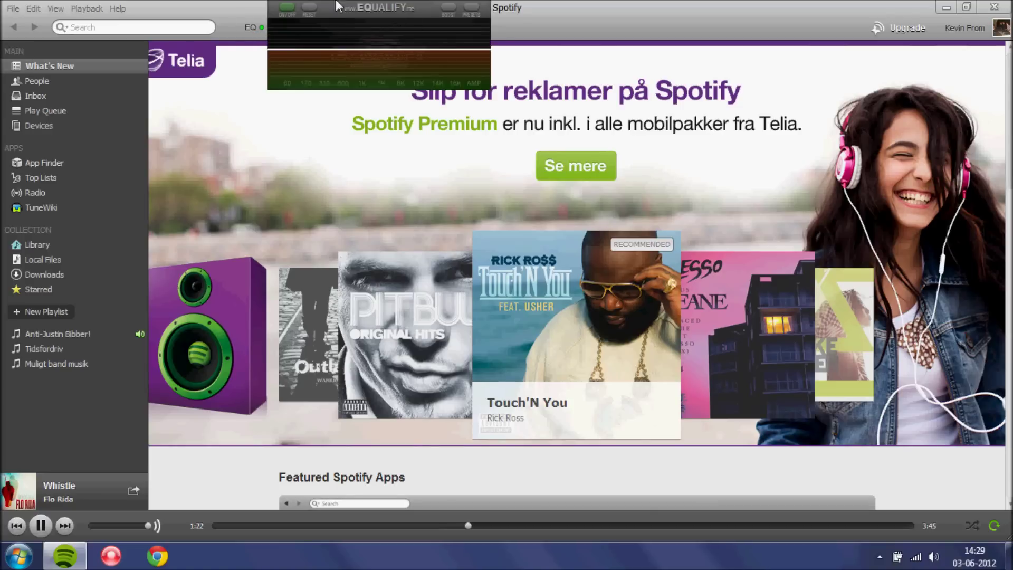
Apply the Low HZ Bass preset and leave the equalizer switched on with its panel hidden.
left_click(470, 8)
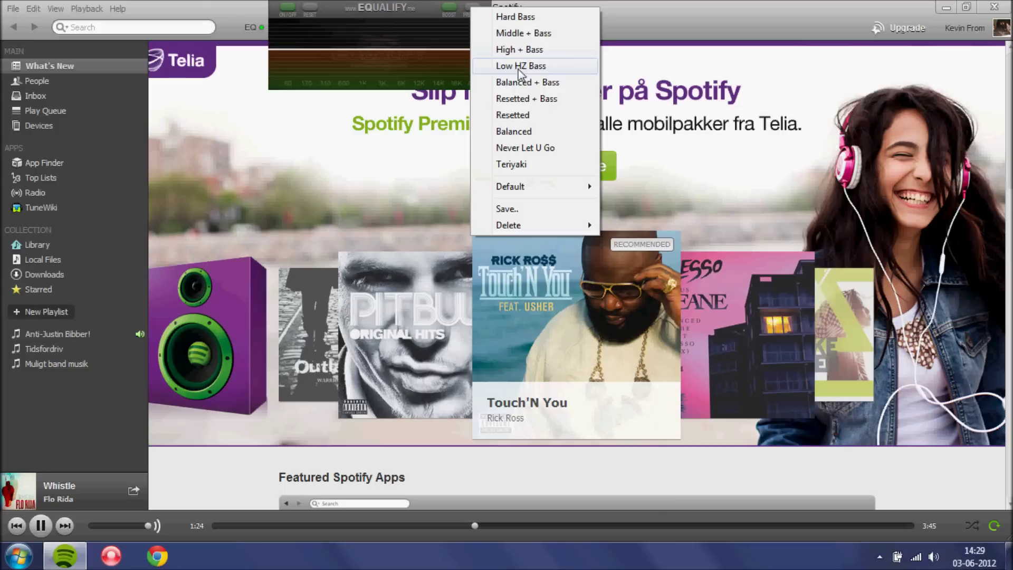
left_click(522, 49)
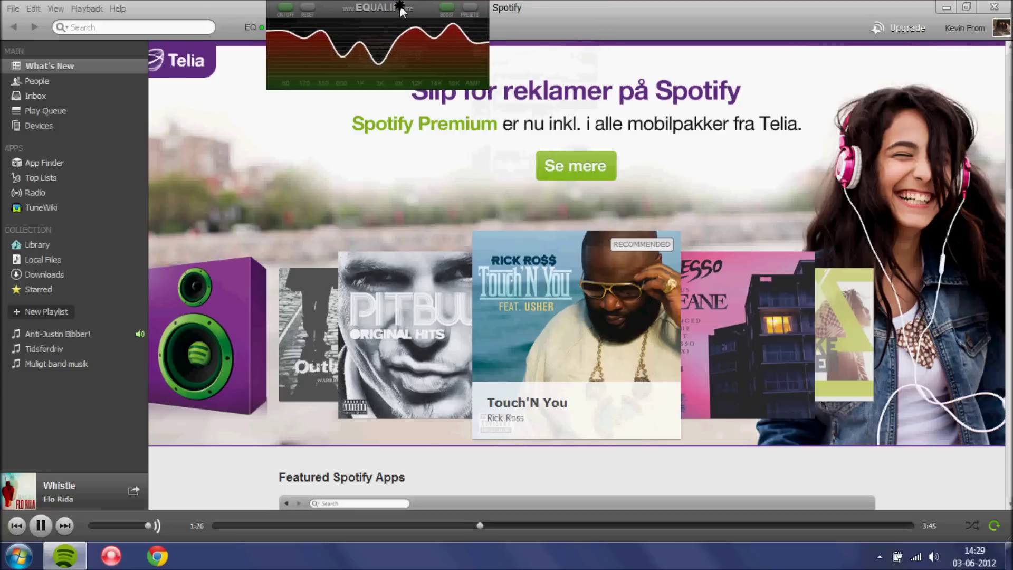
left_click(251, 29)
left_click(250, 26)
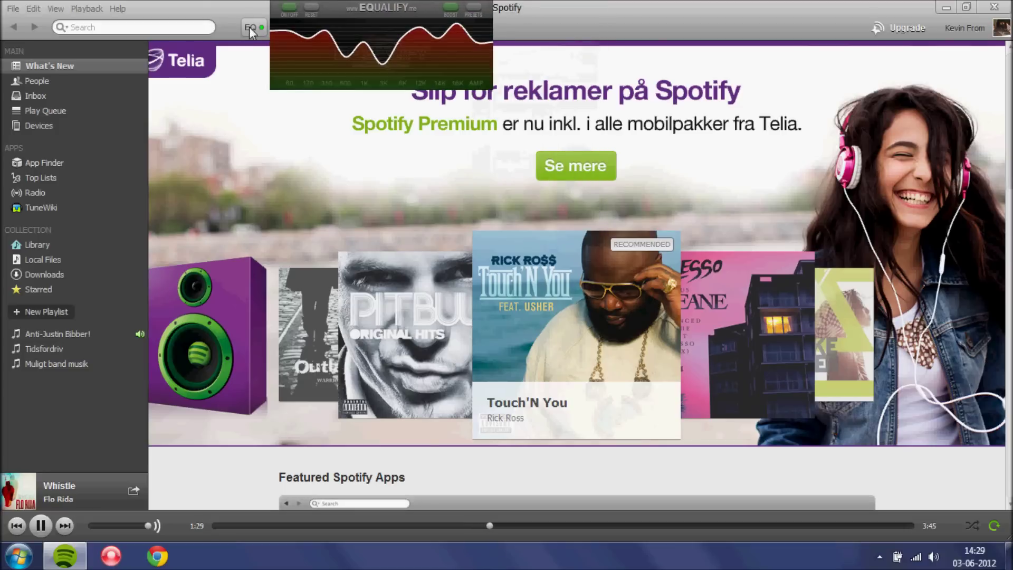
left_click(249, 26)
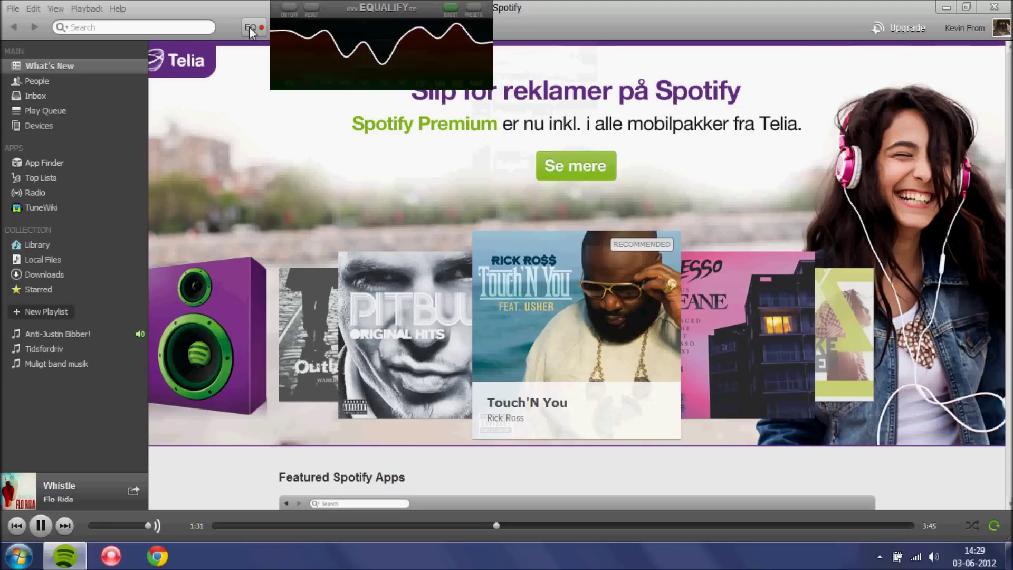
left_click(249, 27)
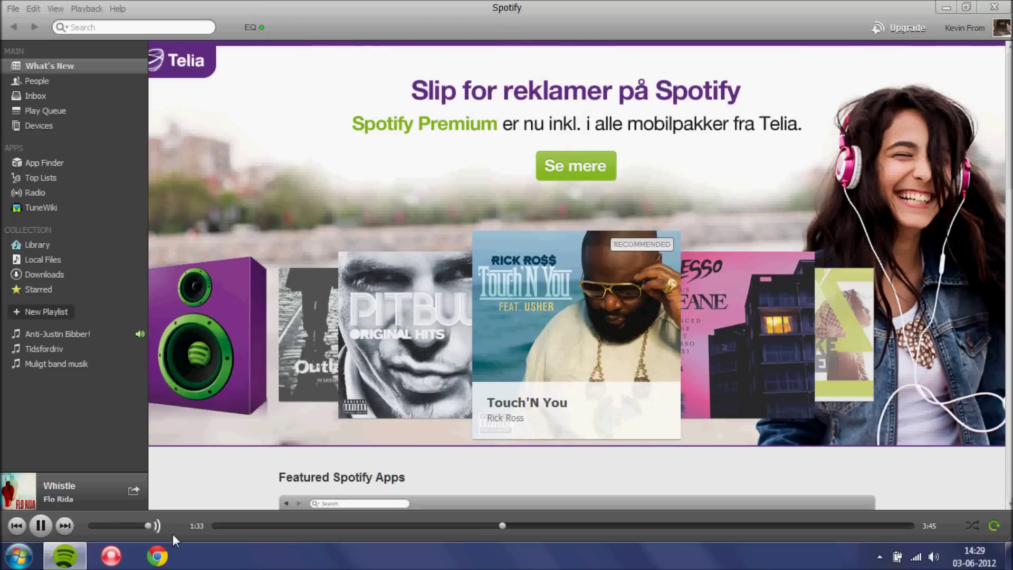